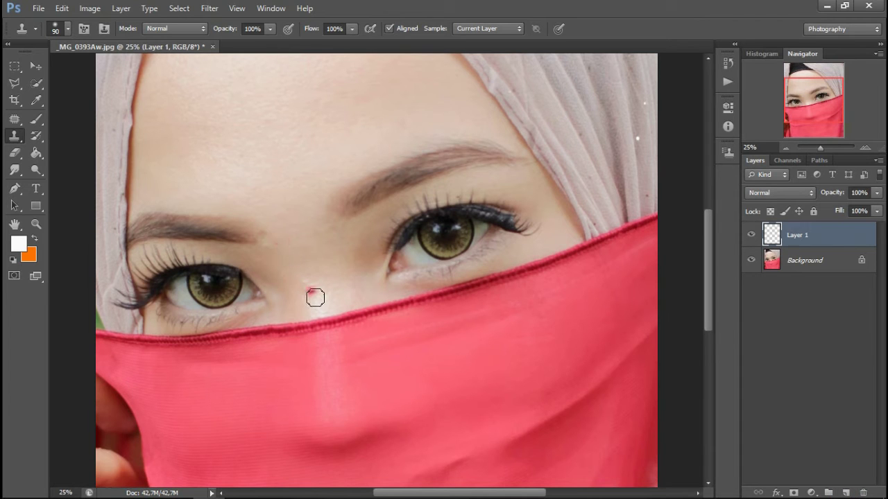
# Clone the veil's stitched hem and red fabric onto Layer 1, slightly higher on the face, enlarging the Clone Stamp brush to 700 px
pyautogui.moveTo(317, 301)
pyautogui.mouseDown()
pyautogui.moveTo(307, 298)
pyautogui.moveTo(439, 276)
pyautogui.moveTo(658, 194)
pyautogui.mouseUp()
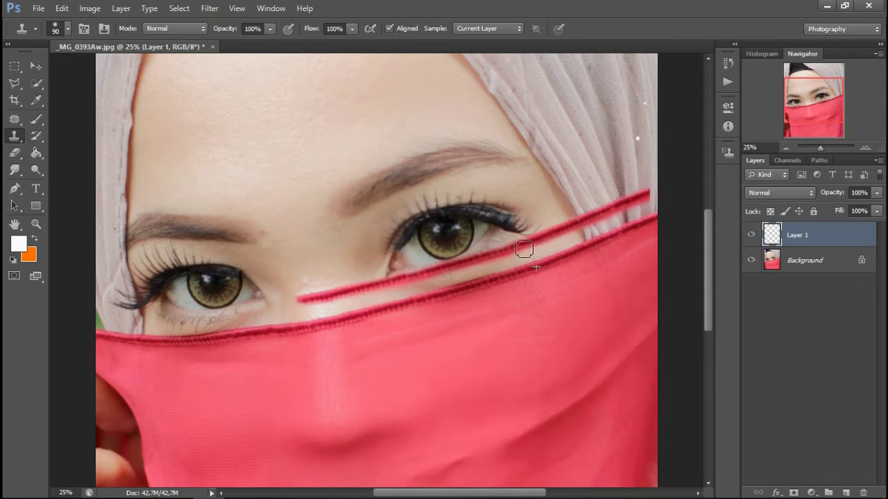
pyautogui.moveTo(338, 297)
pyautogui.mouseDown()
pyautogui.moveTo(164, 315)
pyautogui.moveTo(205, 316)
pyautogui.moveTo(193, 319)
pyautogui.moveTo(97, 320)
pyautogui.moveTo(235, 319)
pyautogui.moveTo(196, 326)
pyautogui.moveTo(266, 316)
pyautogui.moveTo(219, 324)
pyautogui.moveTo(96, 329)
pyautogui.moveTo(276, 323)
pyautogui.moveTo(458, 271)
pyautogui.moveTo(305, 327)
pyautogui.moveTo(530, 253)
pyautogui.moveTo(489, 285)
pyautogui.moveTo(660, 201)
pyautogui.moveTo(418, 309)
pyautogui.moveTo(460, 286)
pyautogui.moveTo(308, 320)
pyautogui.moveTo(465, 285)
pyautogui.moveTo(306, 327)
pyautogui.moveTo(280, 308)
pyautogui.moveTo(243, 356)
pyautogui.moveTo(283, 341)
pyautogui.moveTo(337, 346)
pyautogui.moveTo(383, 313)
pyautogui.mouseUp()
pyautogui.press(']')
pyautogui.hotkey('ctrl', '-')
pyautogui.hotkey('ctrl', '-')
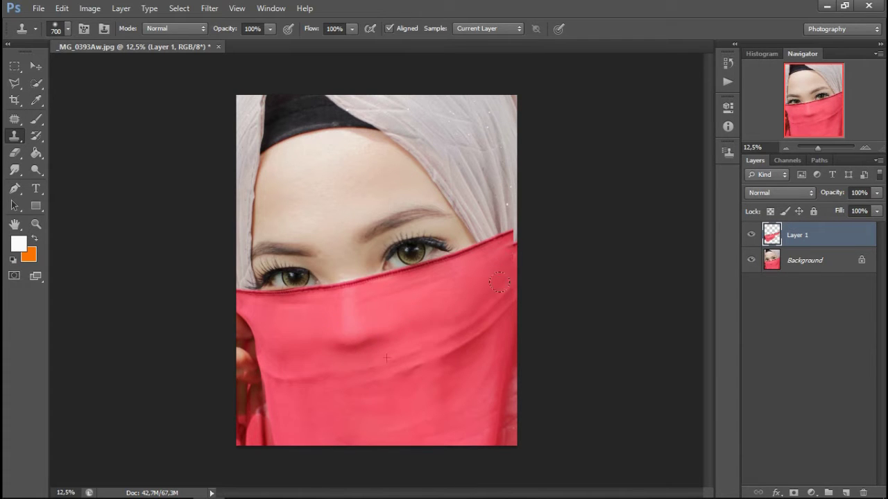
pyautogui.moveTo(499, 282); pyautogui.dragTo(400, 366)
pyautogui.moveTo(243, 375); pyautogui.dragTo(257, 389)
pyautogui.moveTo(506, 340); pyautogui.dragTo(473, 352)
pyautogui.moveTo(258, 420); pyautogui.dragTo(226, 389)
pyautogui.moveTo(502, 377)
pyautogui.mouseDown()
pyautogui.moveTo(500, 340)
pyautogui.moveTo(365, 425)
pyautogui.mouseUp()
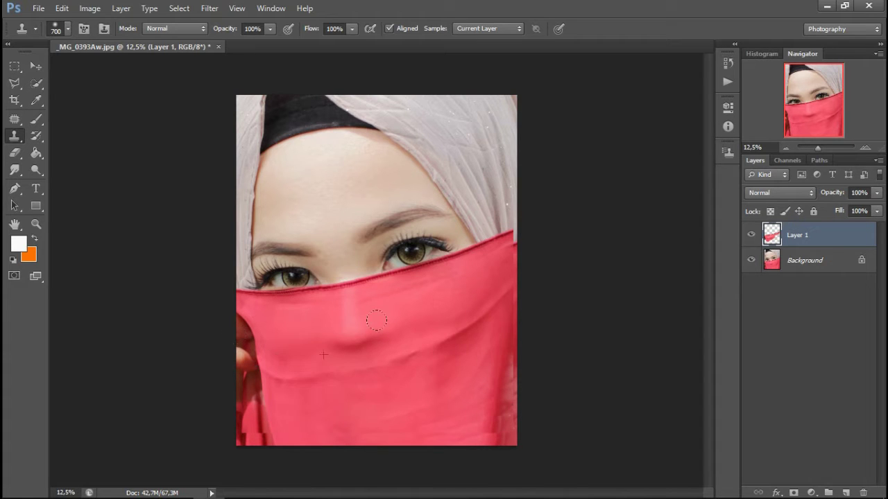
# Free Transform the cloned veil on Layer 1: flip it vertically to about 83% height, tilt it and place it over the forehead
pyautogui.hotkey('ctrl', 't')
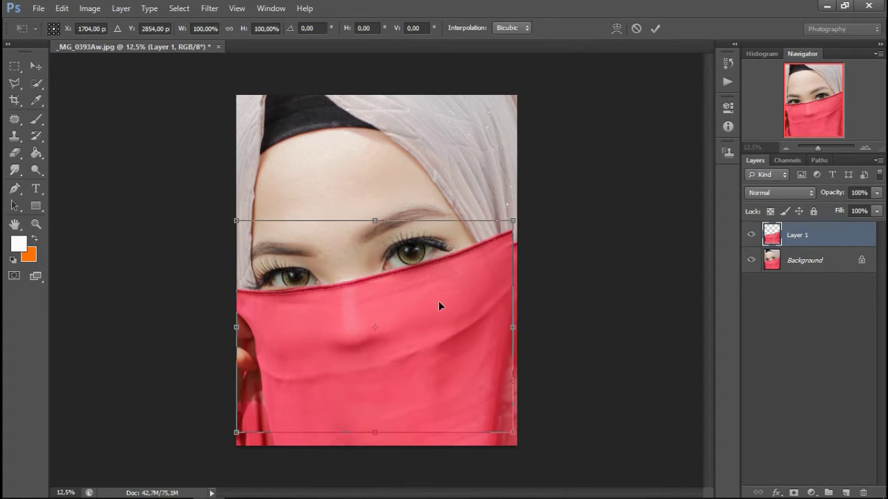
pyautogui.moveTo(375, 431); pyautogui.dragTo(375, 108)
pyautogui.moveTo(373, 221); pyautogui.dragTo(375, 286)
pyautogui.moveTo(445, 360); pyautogui.dragTo(491, 319)
pyautogui.moveTo(396, 250); pyautogui.dragTo(375, 238)
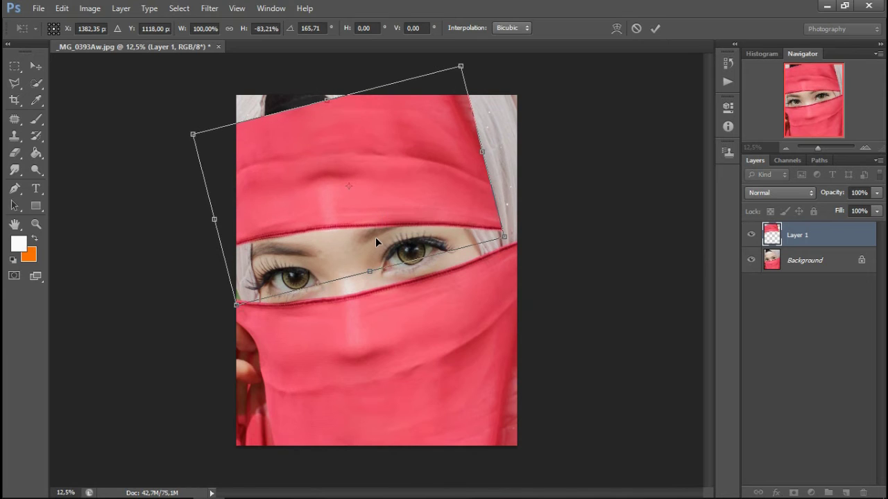
# Scale and skew the flipped veil to about 116% width and 96% height so it spans the forehead from edge to edge
pyautogui.hotkey('ctrl', '+')
pyautogui.hotkey('ctrl', '-')
pyautogui.moveTo(504, 238); pyautogui.dragTo(544, 240)
pyautogui.moveTo(493, 222); pyautogui.dragTo(494, 217)
pyautogui.moveTo(482, 287); pyautogui.dragTo(491, 278)
pyautogui.moveTo(439, 212)
pyautogui.mouseDown()
pyautogui.moveTo(430, 214)
pyautogui.moveTo(439, 213)
pyautogui.mouseUp()
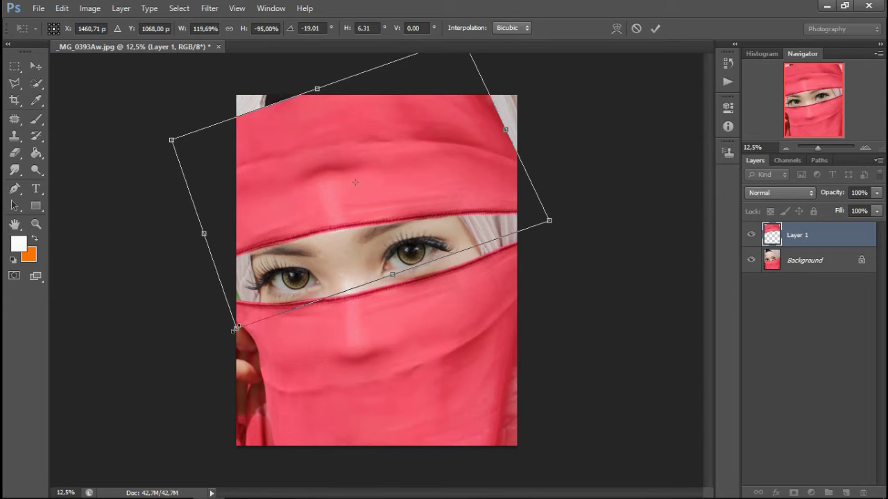
pyautogui.moveTo(235, 330); pyautogui.dragTo(248, 333)
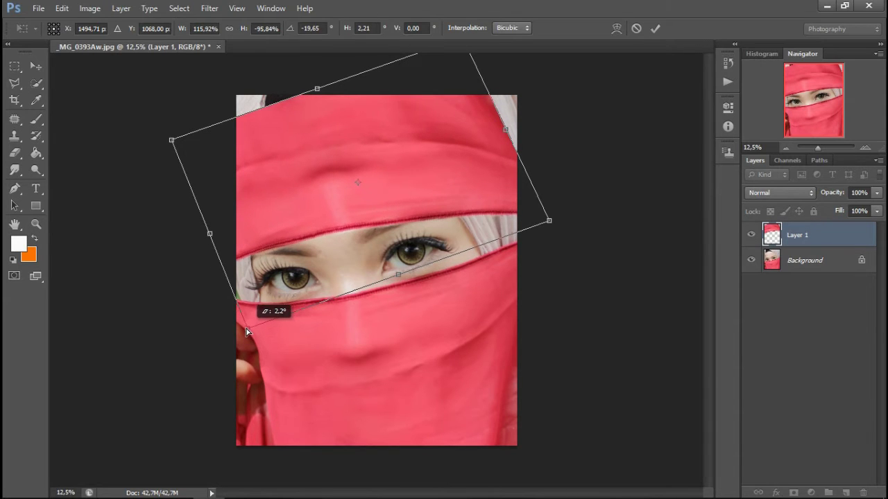
# Warp the flipped veil so its hem curves just above both eyes, and apply the transformation
pyautogui.rightClick(377, 198)
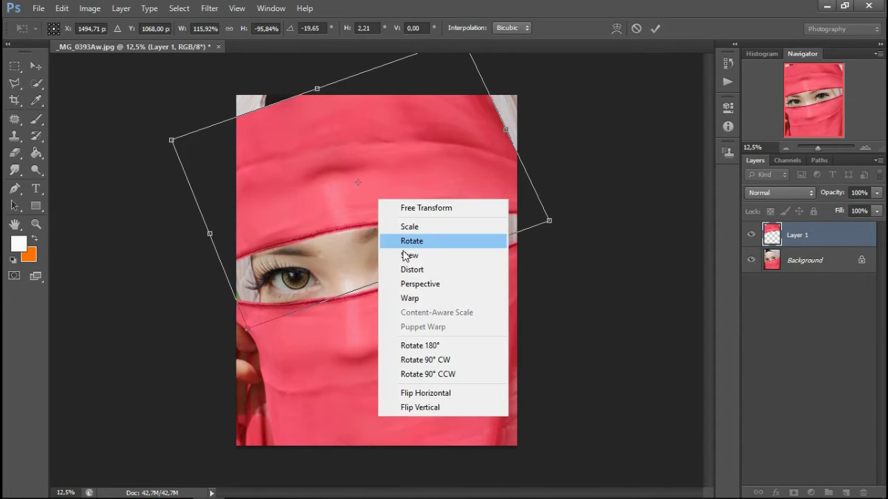
pyautogui.click(410, 298)
pyautogui.moveTo(224, 291); pyautogui.dragTo(231, 310)
pyautogui.moveTo(549, 223); pyautogui.dragTo(558, 245)
pyautogui.moveTo(301, 245); pyautogui.dragTo(299, 239)
pyautogui.moveTo(446, 202); pyautogui.dragTo(446, 205)
pyautogui.moveTo(558, 246); pyautogui.dragTo(555, 247)
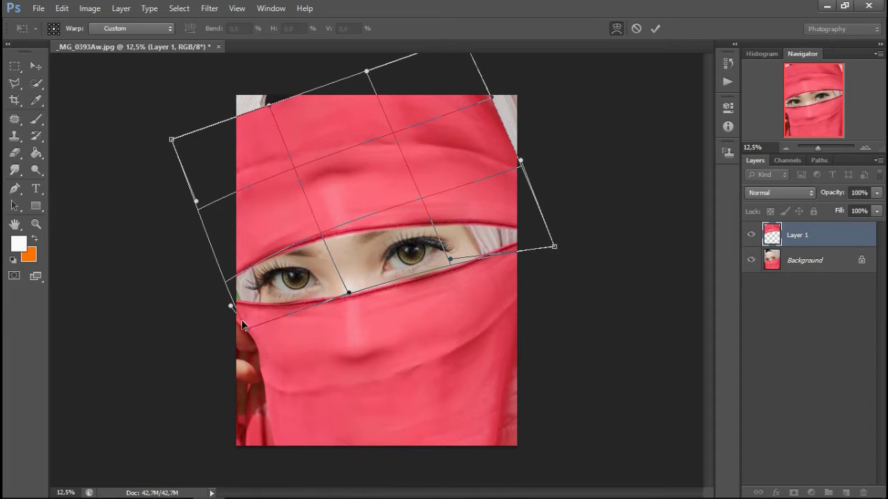
pyautogui.moveTo(247, 328); pyautogui.dragTo(251, 327)
pyautogui.moveTo(343, 235); pyautogui.dragTo(339, 233)
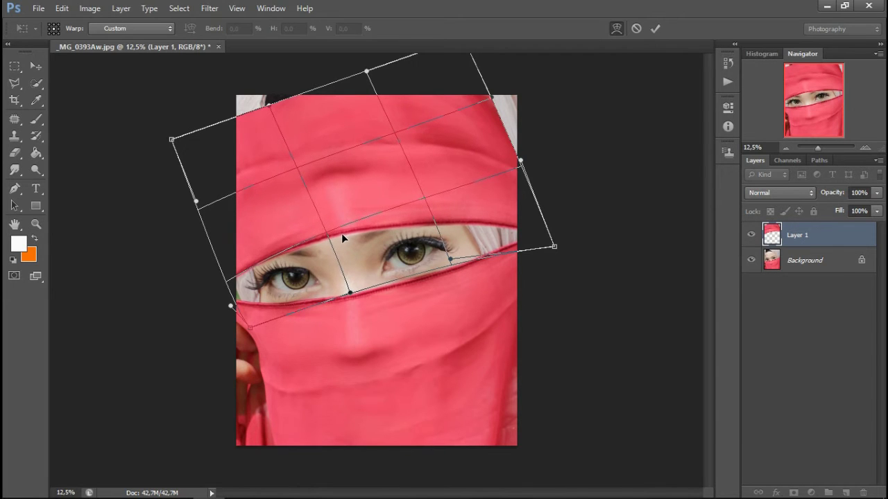
pyautogui.rightClick(353, 239)
pyautogui.click(375, 248)
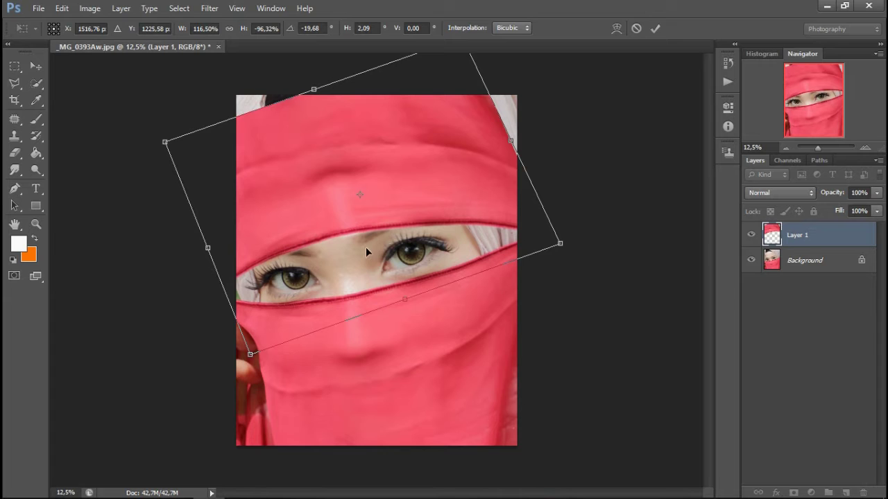
pyautogui.doubleClick(352, 252)
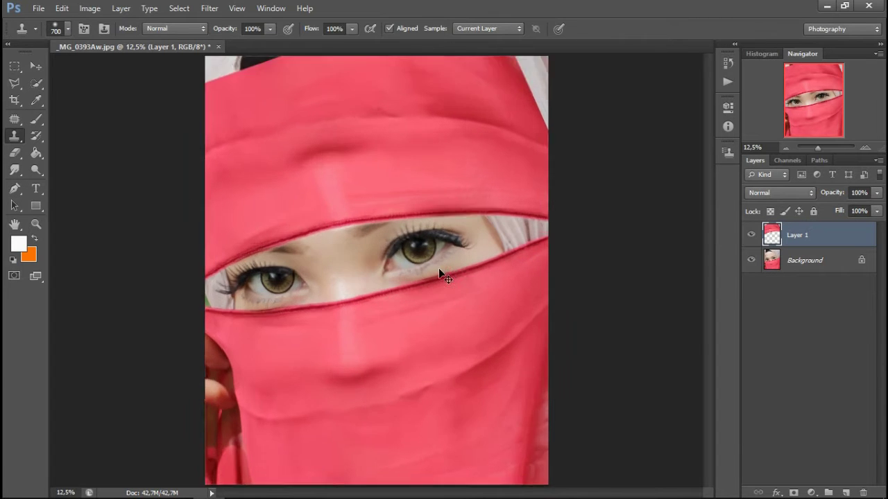
# Set up the Eraser with a 40 px brush at 100% hardness, 100% opacity and 88% flow
pyautogui.hotkey('ctrl', '+')
pyautogui.hotkey('ctrl', '+')
pyautogui.click(16, 153)
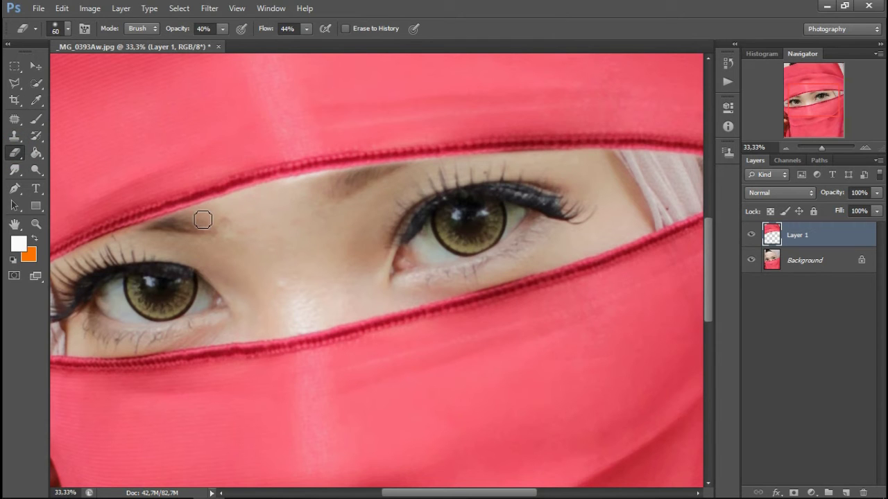
pyautogui.moveTo(163, 255); pyautogui.dragTo(383, 212)
pyautogui.hotkey('ctrl', '+')
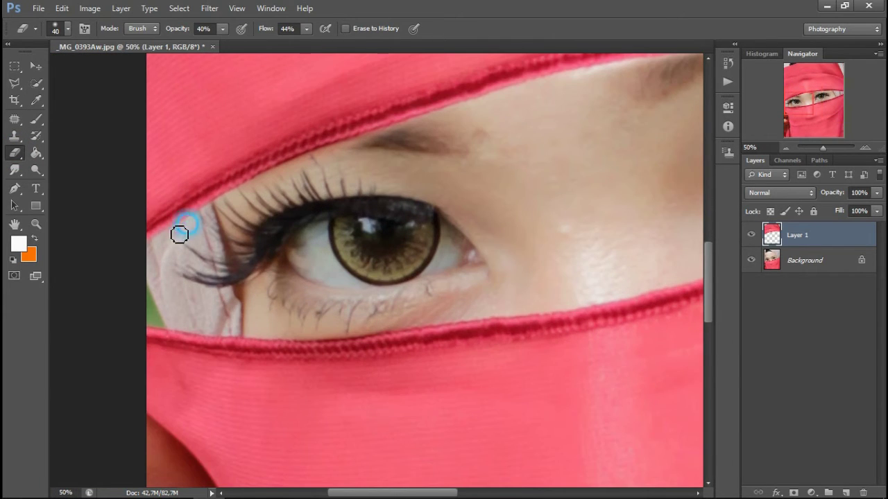
pyautogui.click(67, 28)
pyautogui.click(131, 127)
pyautogui.click(268, 187)
pyautogui.moveTo(174, 28); pyautogui.dragTo(288, 31)
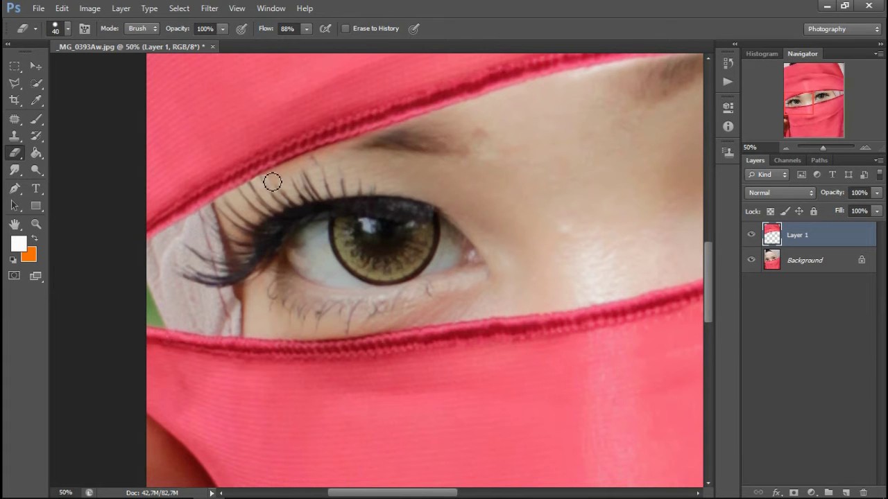
pyautogui.click(68, 29)
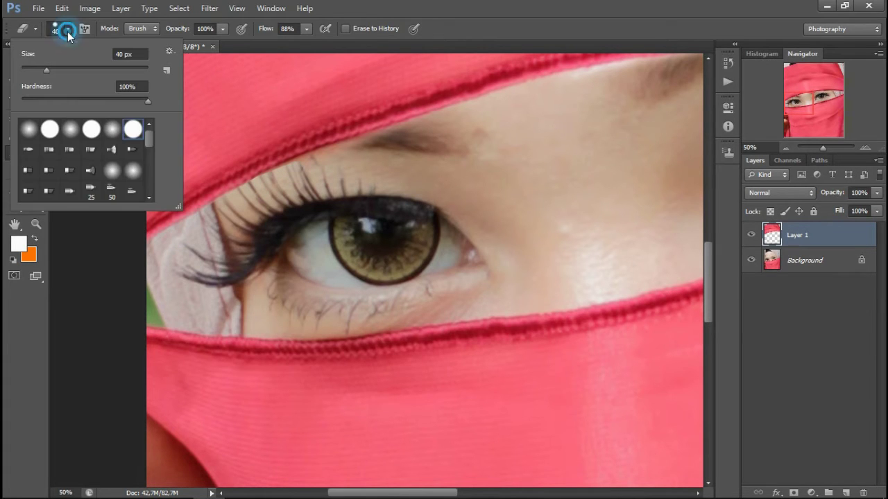
pyautogui.click(287, 182)
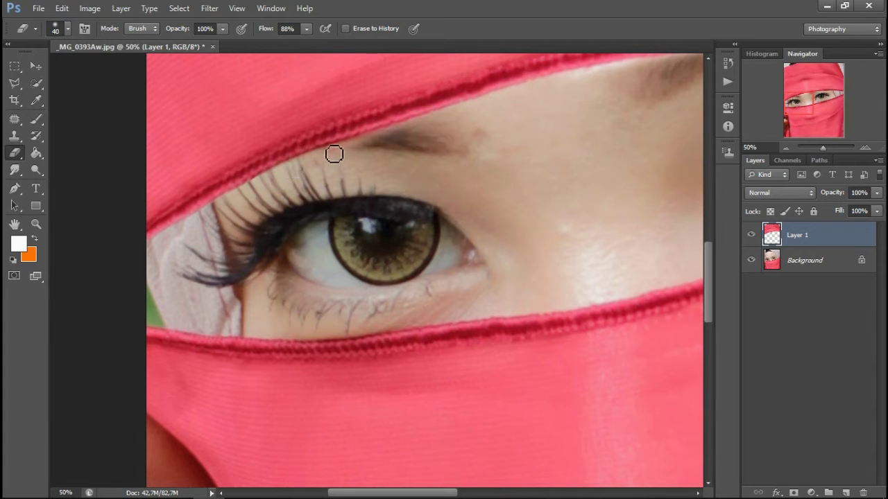
# Erase the leftover fringe beneath the upper veil's hem, from the left eye across to the photo's right edge
pyautogui.moveTo(366, 143); pyautogui.dragTo(411, 138)
pyautogui.moveTo(333, 169)
pyautogui.mouseDown()
pyautogui.moveTo(331, 159)
pyautogui.moveTo(208, 212)
pyautogui.moveTo(173, 238)
pyautogui.mouseUp()
pyautogui.moveTo(399, 163); pyautogui.dragTo(296, 229)
pyautogui.moveTo(210, 217)
pyautogui.mouseDown()
pyautogui.moveTo(429, 160)
pyautogui.moveTo(316, 208)
pyautogui.moveTo(318, 190)
pyautogui.moveTo(485, 170)
pyautogui.moveTo(387, 202)
pyautogui.mouseUp()
pyautogui.moveTo(296, 198); pyautogui.dragTo(586, 179)
pyautogui.moveTo(539, 189)
pyautogui.mouseDown()
pyautogui.moveTo(342, 221)
pyautogui.moveTo(375, 209)
pyautogui.moveTo(595, 206)
pyautogui.moveTo(464, 224)
pyautogui.moveTo(467, 202)
pyautogui.moveTo(544, 214)
pyautogui.mouseUp()
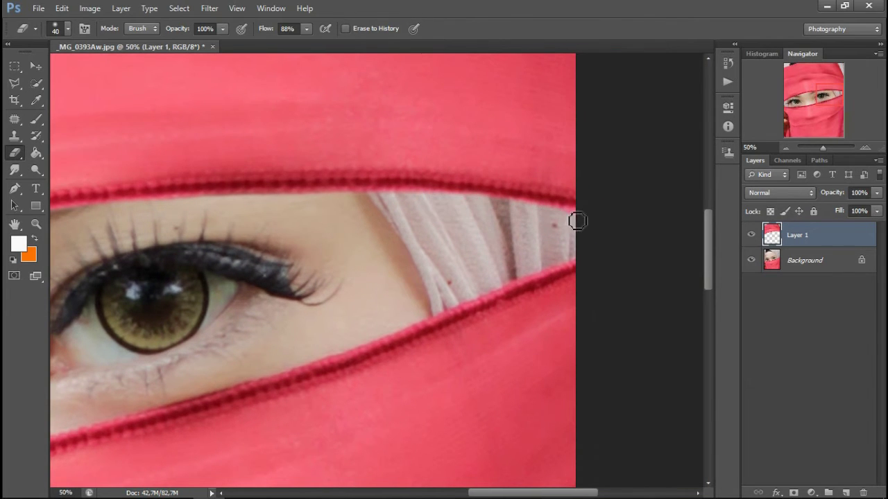
# Check the whole photo and compare it with Layer 1 hidden and shown
pyautogui.hotkey('ctrl', '-')
pyautogui.hotkey('ctrl', '-')
pyautogui.hotkey('ctrl', '-')
pyautogui.hotkey('ctrl', '-')
pyautogui.hotkey('ctrl', '-')
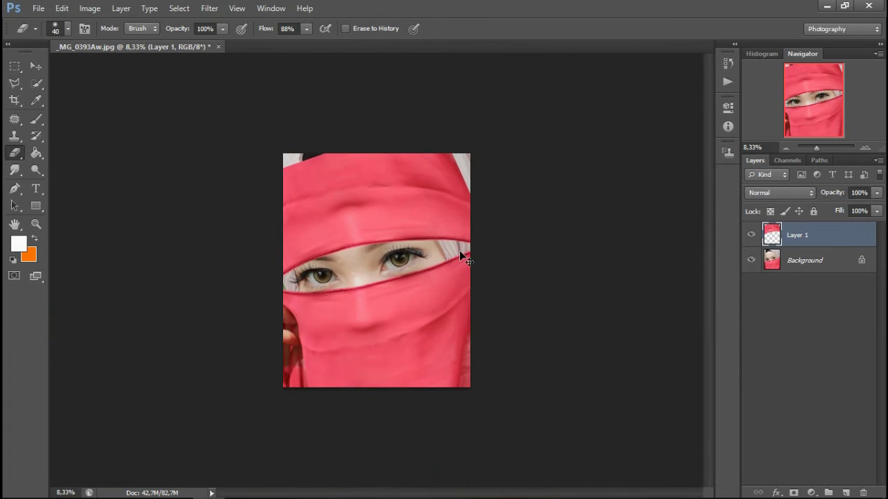
pyautogui.hotkey('ctrl', '+')
pyautogui.hotkey('ctrl', '+')
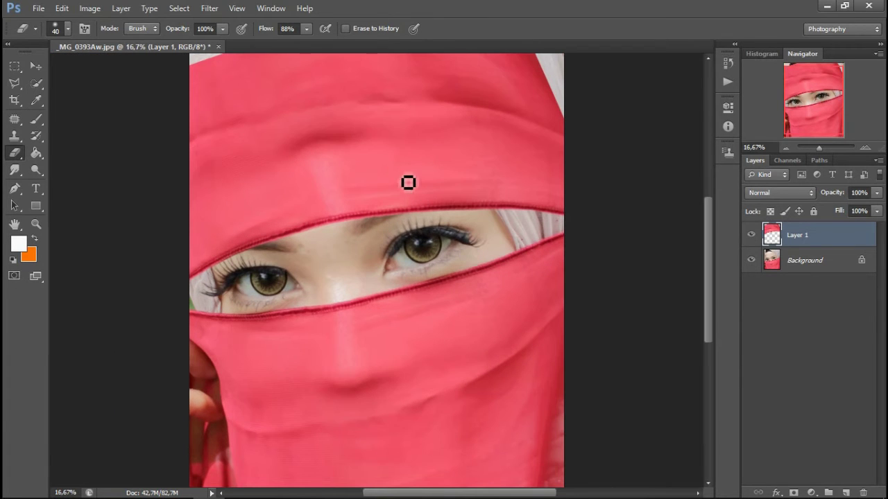
pyautogui.click(753, 237)
pyautogui.click(753, 237)
pyautogui.click(753, 236)
pyautogui.click(752, 236)
pyautogui.hotkey('ctrl', '-')
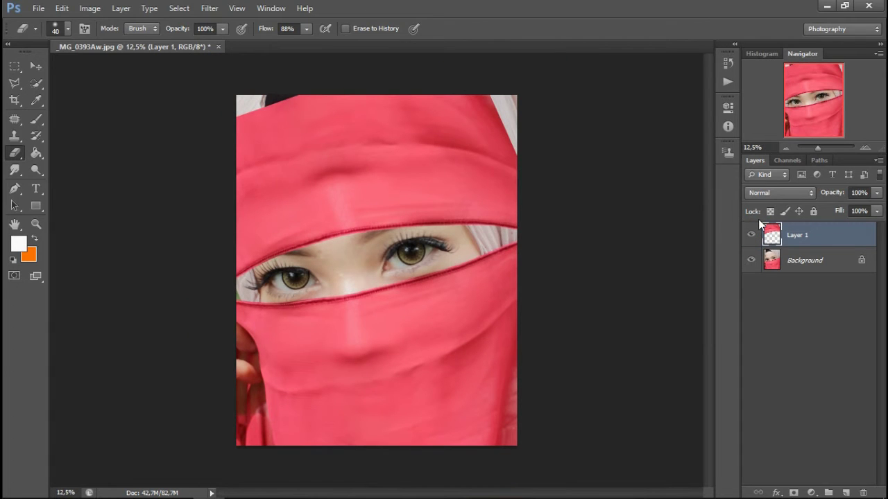
# Clone red fabric over the uncovered upper corners of the photo with a 400 px Clone Stamp
pyautogui.click(15, 138)
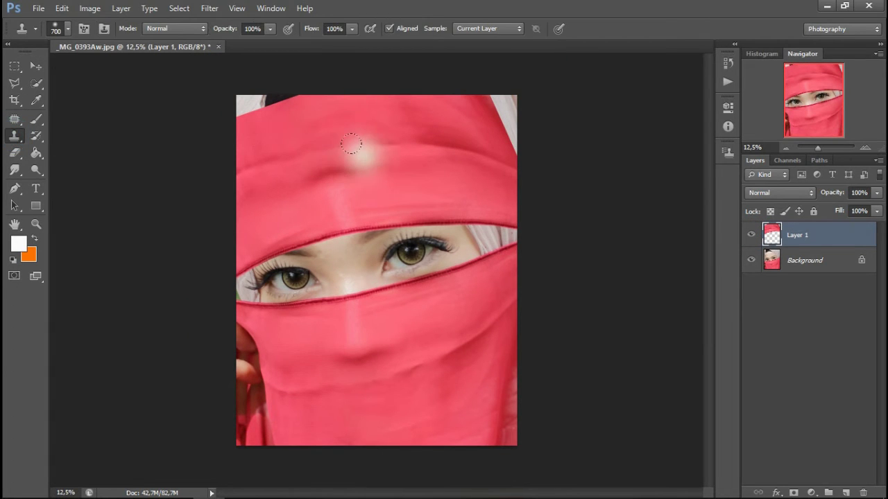
pyautogui.press('[')
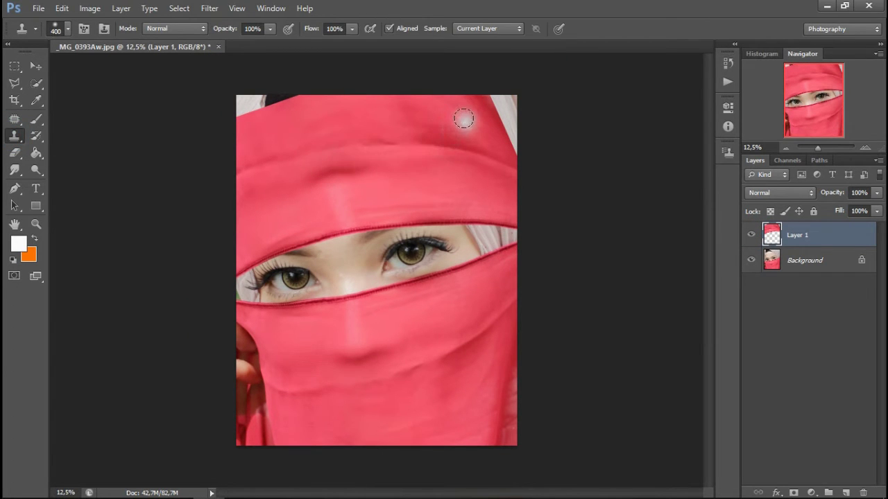
pyautogui.keyDown('alt'); pyautogui.click(470, 120); pyautogui.keyUp('alt')
pyautogui.moveTo(510, 116)
pyautogui.mouseDown()
pyautogui.moveTo(507, 104)
pyautogui.moveTo(518, 137)
pyautogui.mouseUp()
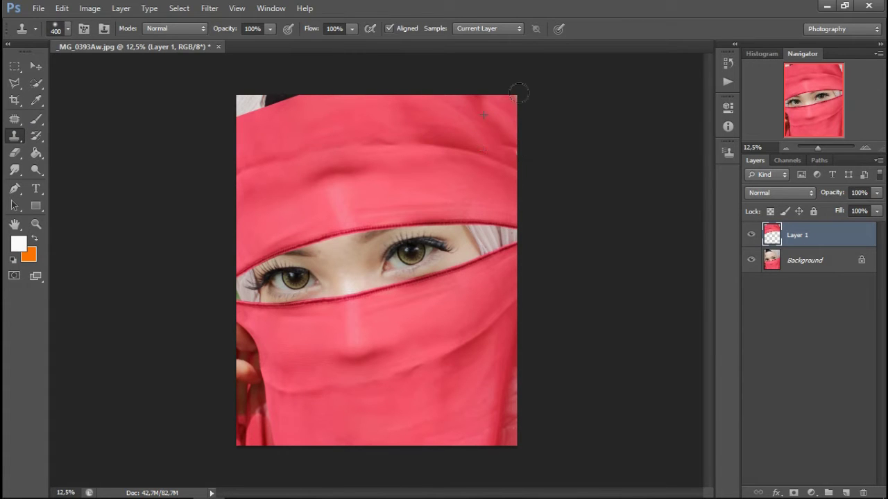
pyautogui.moveTo(297, 93)
pyautogui.mouseDown()
pyautogui.moveTo(242, 110)
pyautogui.moveTo(243, 122)
pyautogui.moveTo(238, 91)
pyautogui.moveTo(234, 105)
pyautogui.moveTo(250, 88)
pyautogui.moveTo(274, 116)
pyautogui.moveTo(235, 101)
pyautogui.mouseUp()
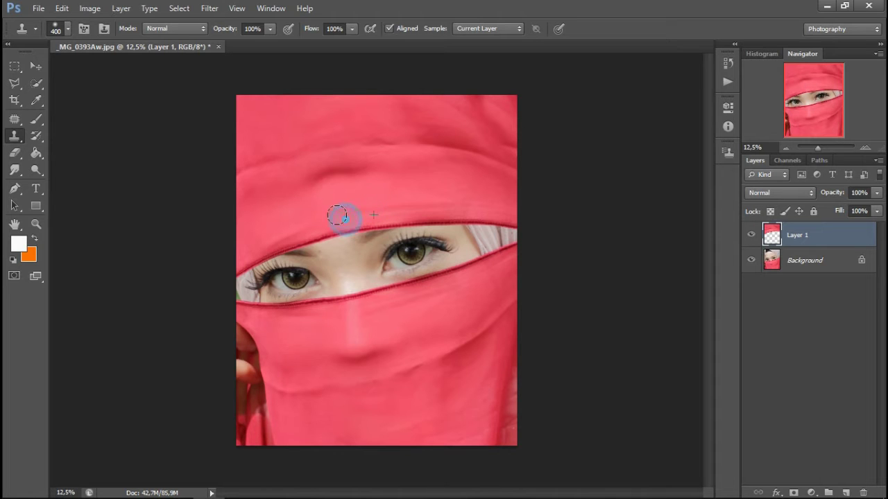
# Clone smooth fabric over the mirrored nose highlight and repeated folds on the forehead veil
pyautogui.keyDown('alt'); pyautogui.click(261, 192); pyautogui.keyUp('alt')
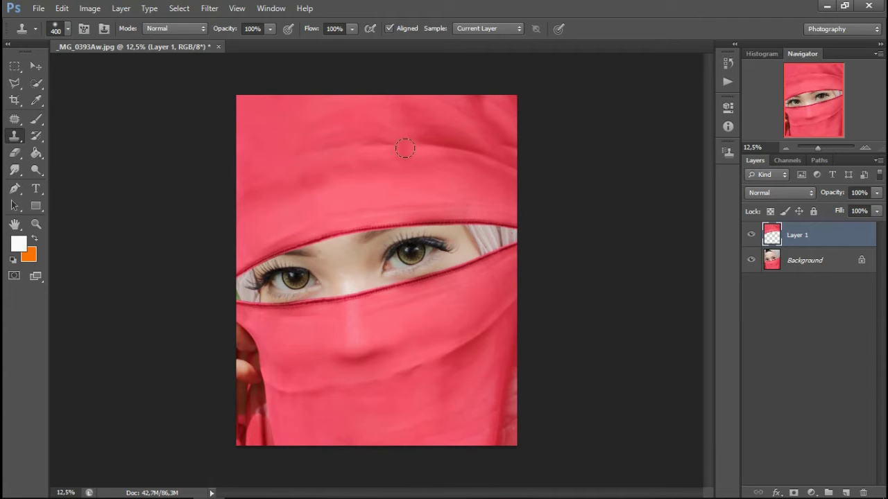
pyautogui.moveTo(405, 150); pyautogui.dragTo(370, 136)
pyautogui.keyDown('alt'); pyautogui.click(351, 120); pyautogui.keyUp('alt')
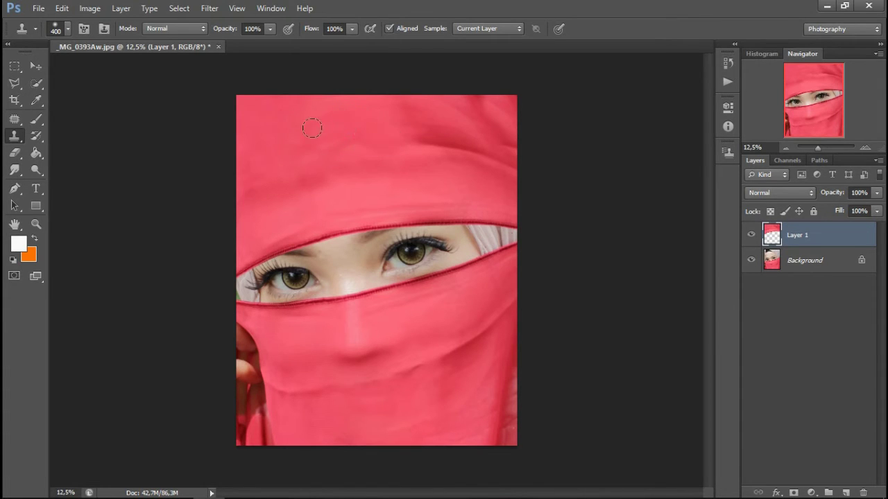
pyautogui.hotkey('ctrl', '-')
pyautogui.hotkey('ctrl', '+')
pyautogui.hotkey('ctrl', '+')
pyautogui.hotkey('ctrl', '-')
pyautogui.hotkey('ctrl', '-')
# Select the lower-left area of the Background layer around the hand with a rectangular marquee and open it in Liquify
pyautogui.click(15, 67)
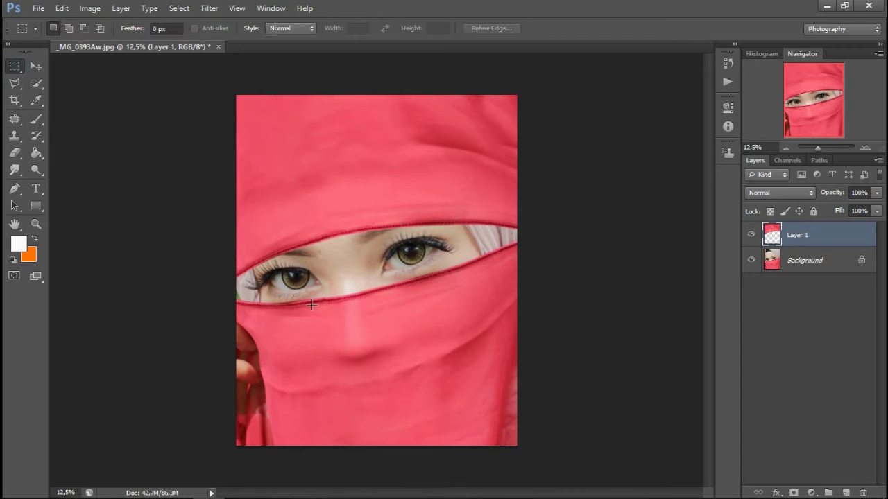
pyautogui.moveTo(226, 310); pyautogui.dragTo(386, 452)
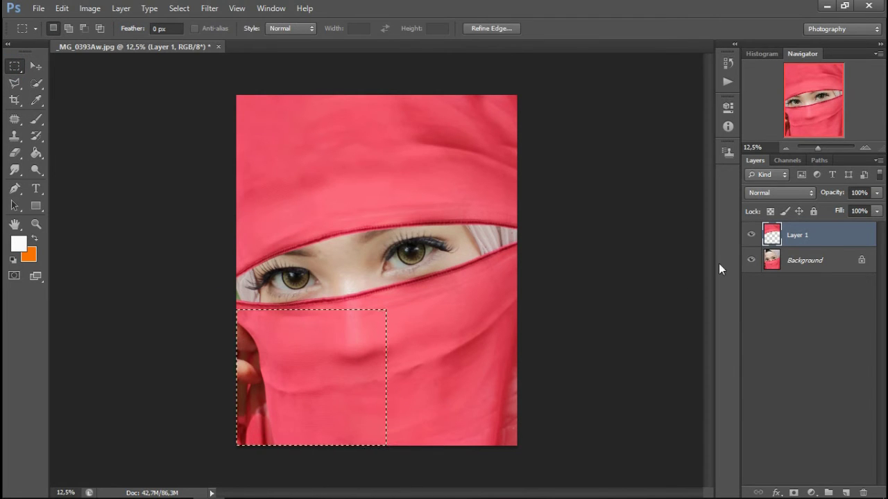
pyautogui.click(804, 258)
pyautogui.click(211, 8)
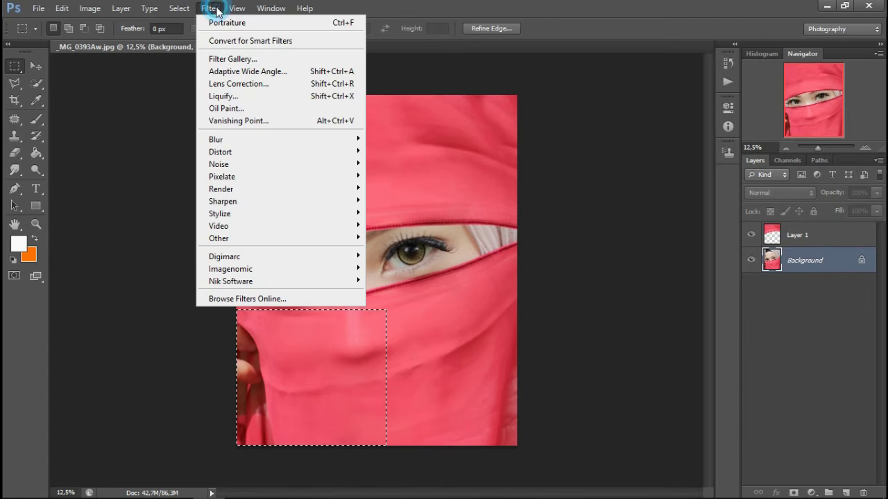
pyautogui.click(242, 99)
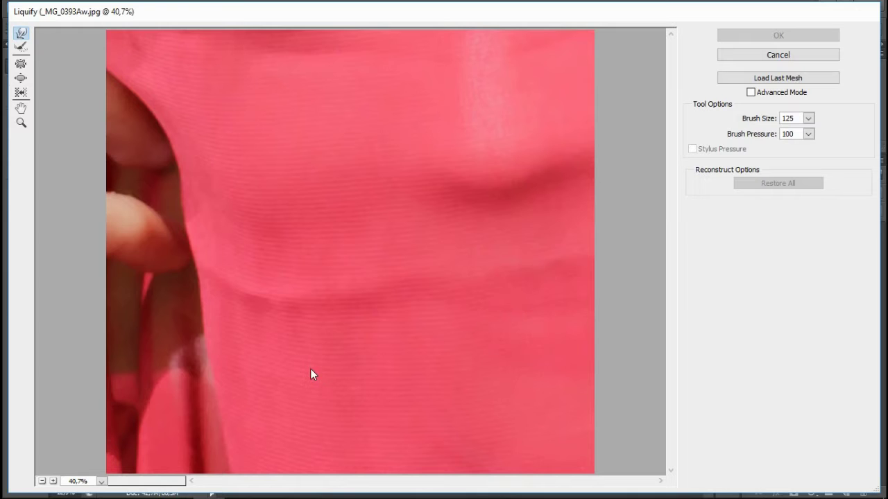
pyautogui.hotkey('ctrl', '-')
pyautogui.hotkey('ctrl', '-')
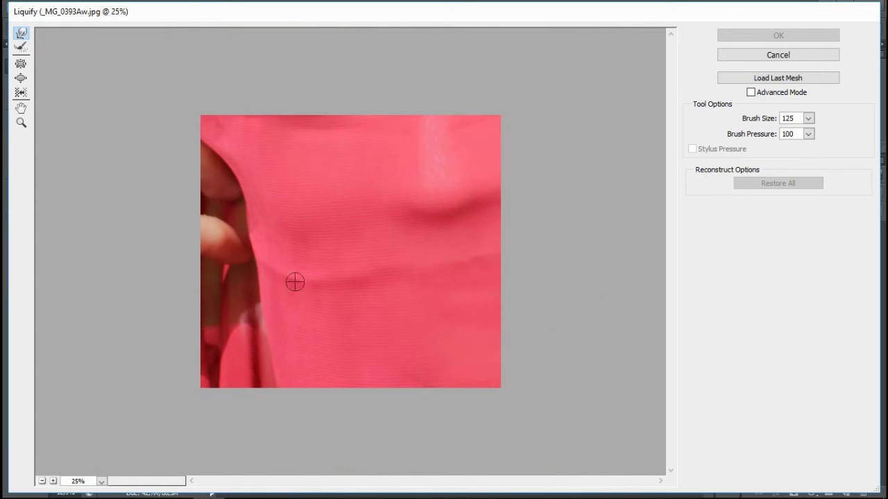
# Enlarge the Liquify warp brush to 1200 and push the veil fabric over the fingers toward the photo's left edge
pyautogui.press(']')
pyautogui.press(']')
pyautogui.press(']')
pyautogui.press(']')
pyautogui.press(']')
pyautogui.press(']')
pyautogui.press(']')
pyautogui.press(']')
pyautogui.press(']')
pyautogui.press(']')
pyautogui.press(']')
pyautogui.press('[')
pyautogui.moveTo(232, 206); pyautogui.dragTo(200, 212)
pyautogui.press(']')
pyautogui.press(']')
pyautogui.press(']')
pyautogui.press(']')
pyautogui.moveTo(257, 280); pyautogui.dragTo(210, 289)
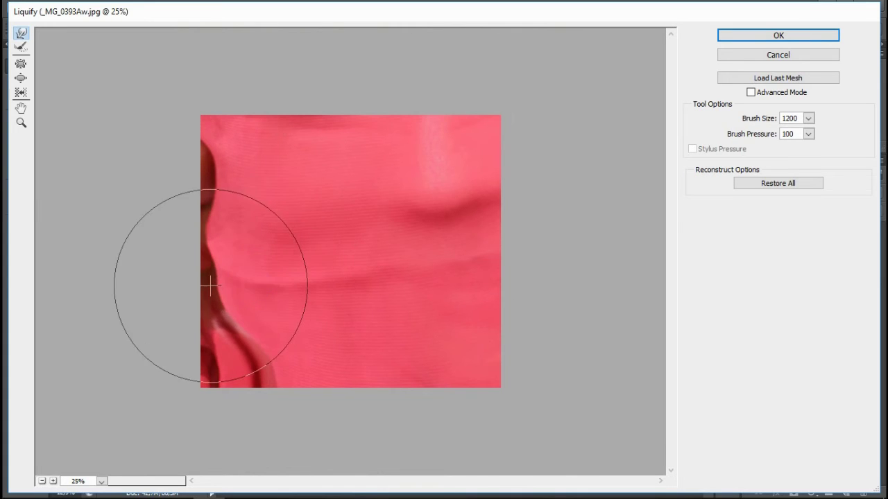
# Push fabric over the remaining hand areas with a 1300 Liquify brush, apply the warp and clear the selection
pyautogui.moveTo(296, 364); pyautogui.dragTo(188, 372)
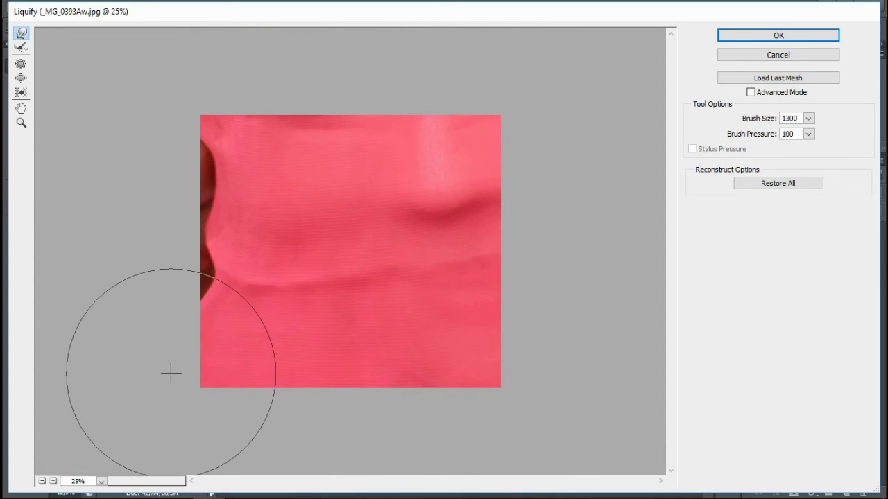
pyautogui.moveTo(210, 258); pyautogui.dragTo(182, 257)
pyautogui.moveTo(212, 158); pyautogui.dragTo(174, 168)
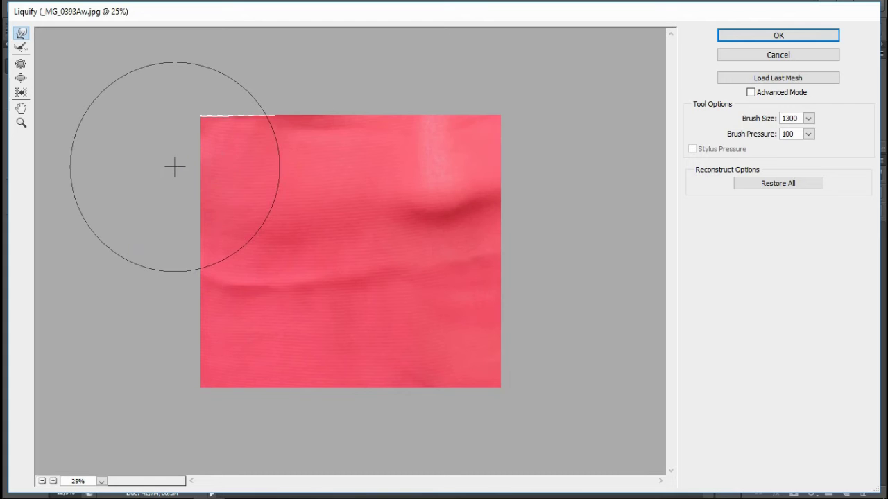
pyautogui.hotkey('ctrl', 'z')
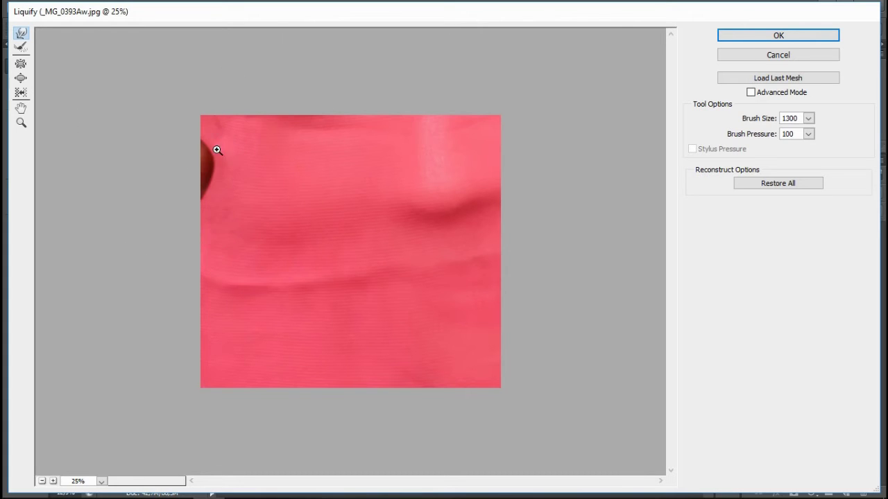
pyautogui.moveTo(216, 168); pyautogui.dragTo(197, 167)
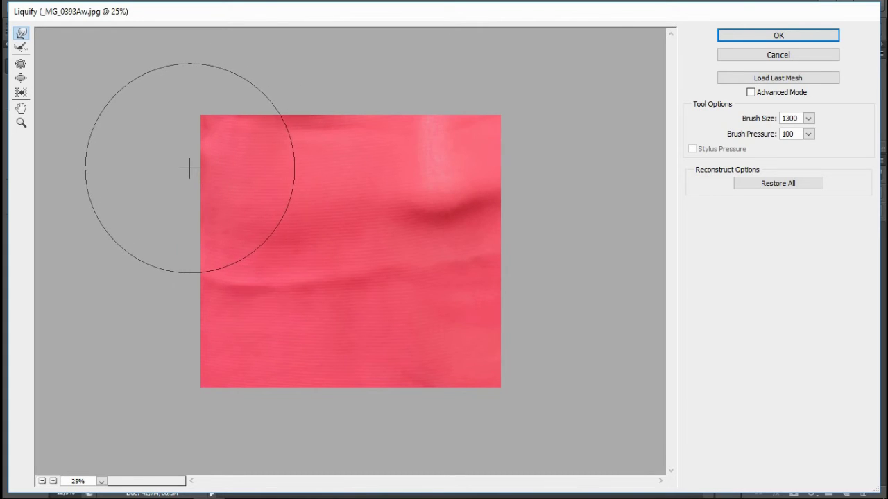
pyautogui.click(754, 36)
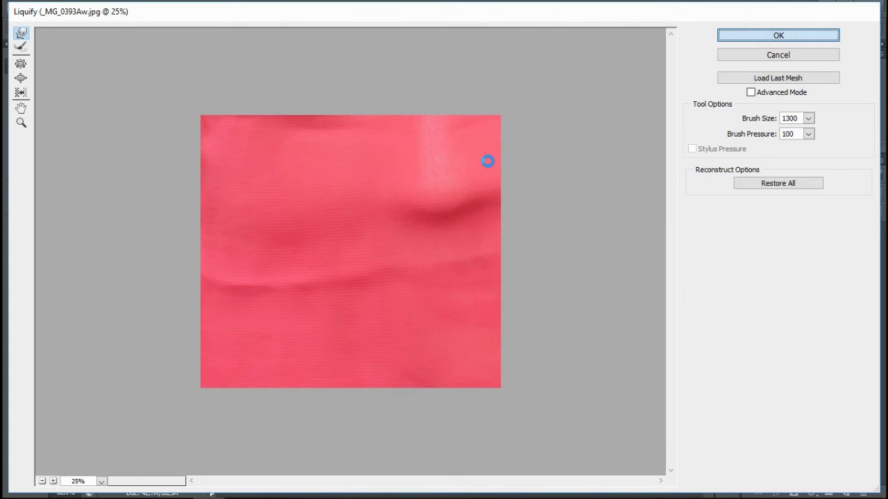
pyautogui.click(453, 311)
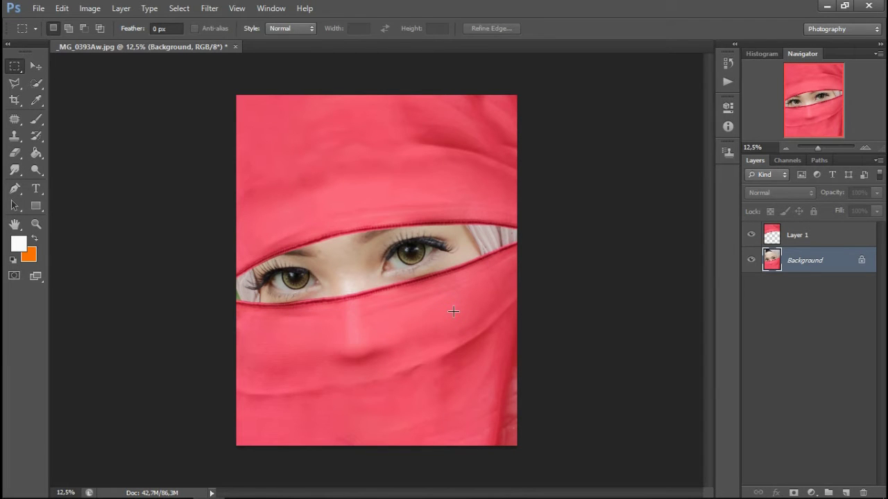
# Patch the horizontal seam in the lower veil beneath the left-hand eye with clean fabric and deselect it
pyautogui.hotkey('ctrl', '+')
pyautogui.hotkey('ctrl', '+')
pyautogui.hotkey('ctrl', '+')
pyautogui.moveTo(188, 362); pyautogui.dragTo(472, 280)
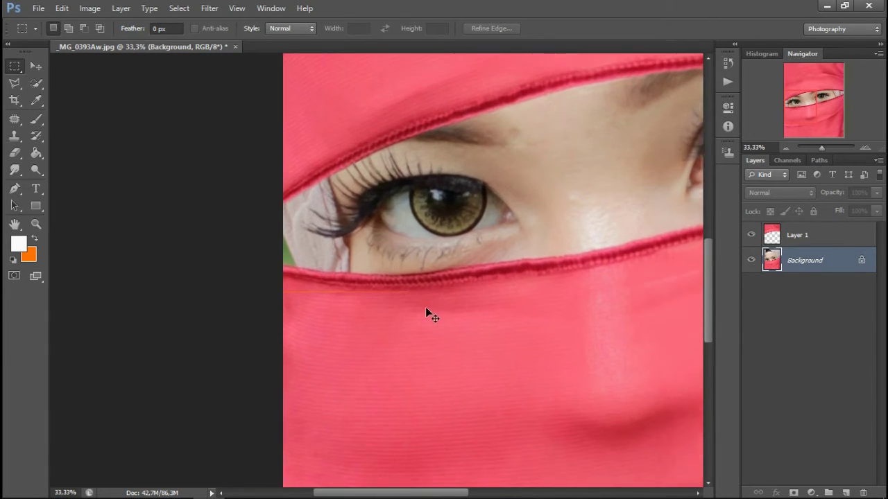
pyautogui.hotkey('ctrl', '+')
pyautogui.click(13, 121)
pyautogui.hotkey('ctrl', '+')
pyautogui.moveTo(438, 308); pyautogui.dragTo(419, 318)
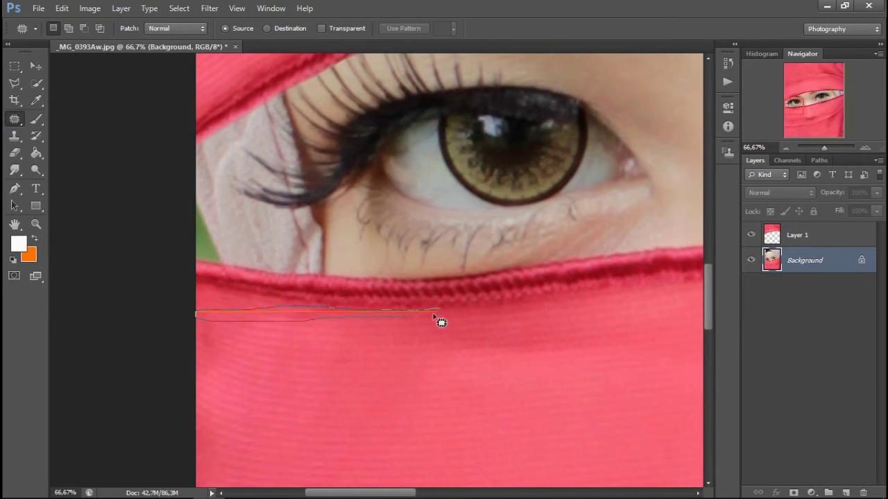
pyautogui.moveTo(444, 313); pyautogui.dragTo(430, 323)
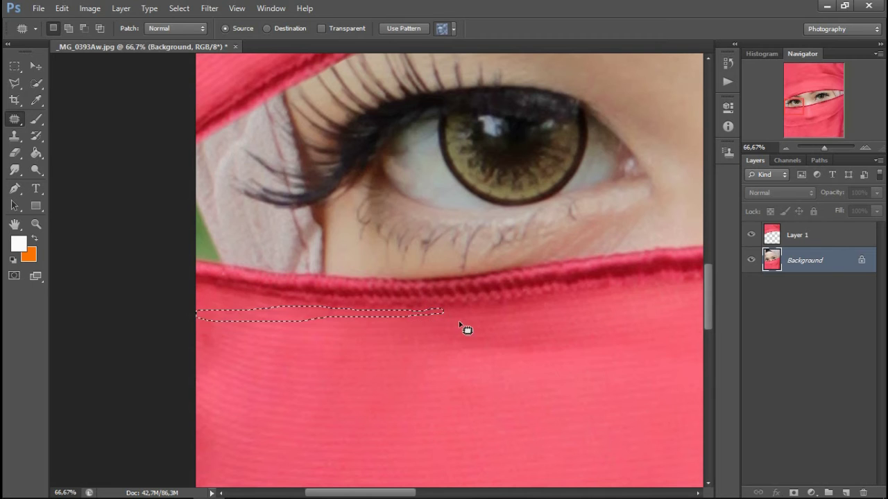
pyautogui.click(459, 324)
# Select the lower-right corner of the veil with a rectangular marquee and open it in Liquify
pyautogui.hotkey('ctrl', '-')
pyautogui.hotkey('ctrl', '-')
pyautogui.hotkey('ctrl', '-')
pyautogui.hotkey('ctrl', '-')
pyautogui.hotkey('ctrl', '-')
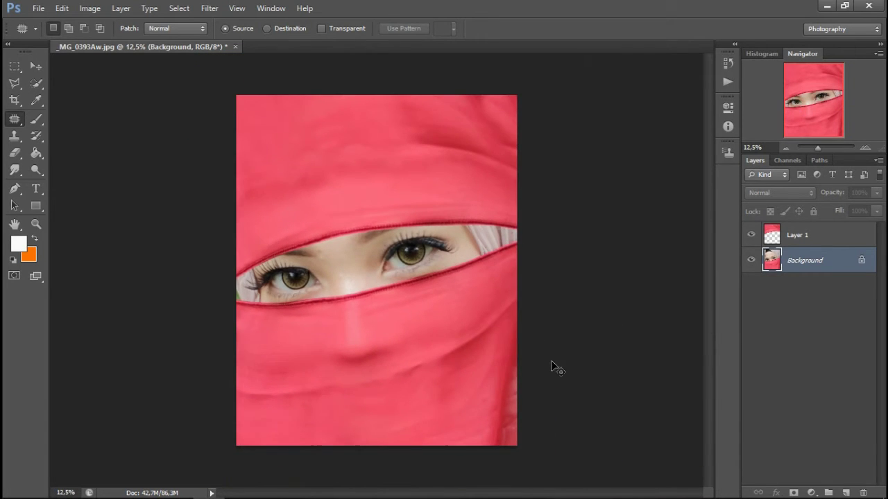
pyautogui.hotkey('ctrl', '-')
pyautogui.hotkey('ctrl', '+')
pyautogui.click(14, 66)
pyautogui.moveTo(439, 339); pyautogui.dragTo(565, 460)
pyautogui.rightClick(480, 392)
pyautogui.press('Escape')
pyautogui.click(209, 8)
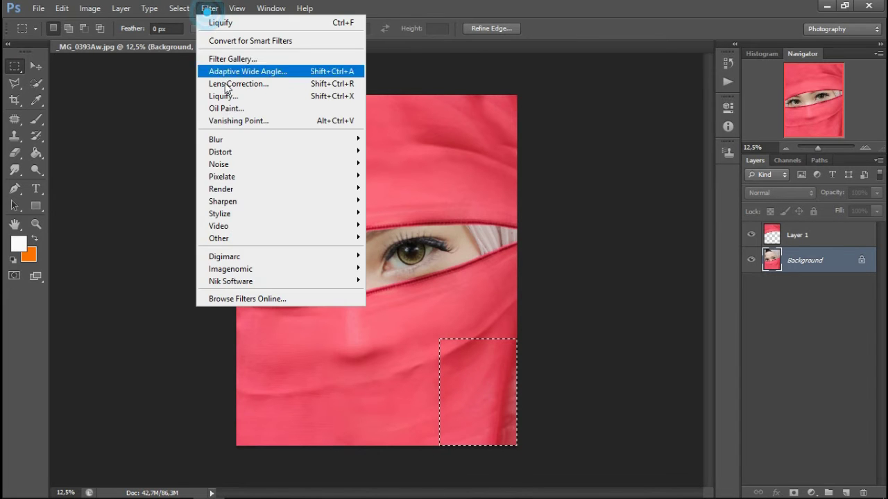
pyautogui.click(222, 96)
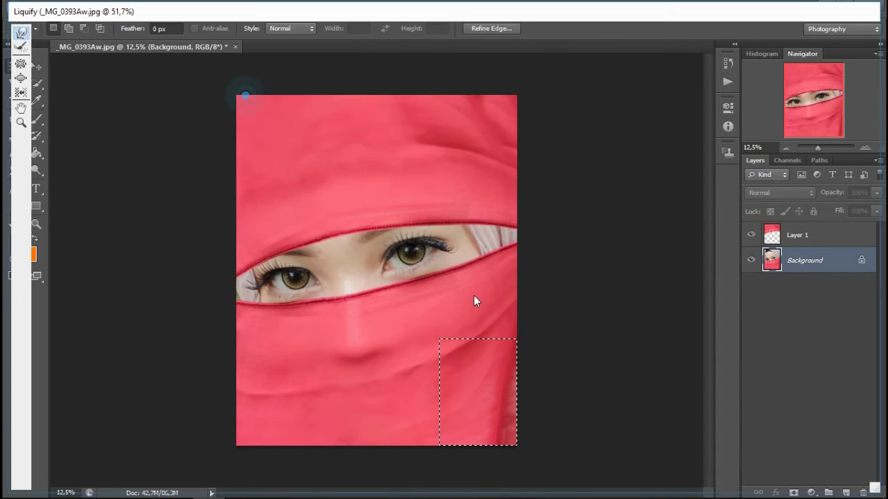
# Push the vertical veil fold past the photo's right edge with a 1000 Liquify brush, apply the warp and deselect
pyautogui.press('[')
pyautogui.press('[')
pyautogui.moveTo(479, 264); pyautogui.dragTo(529, 261)
pyautogui.moveTo(485, 138)
pyautogui.mouseDown()
pyautogui.moveTo(523, 143)
pyautogui.moveTo(520, 124)
pyautogui.moveTo(564, 123)
pyautogui.mouseUp()
pyautogui.hotkey('ctrl', 'z')
pyautogui.moveTo(464, 381); pyautogui.dragTo(547, 380)
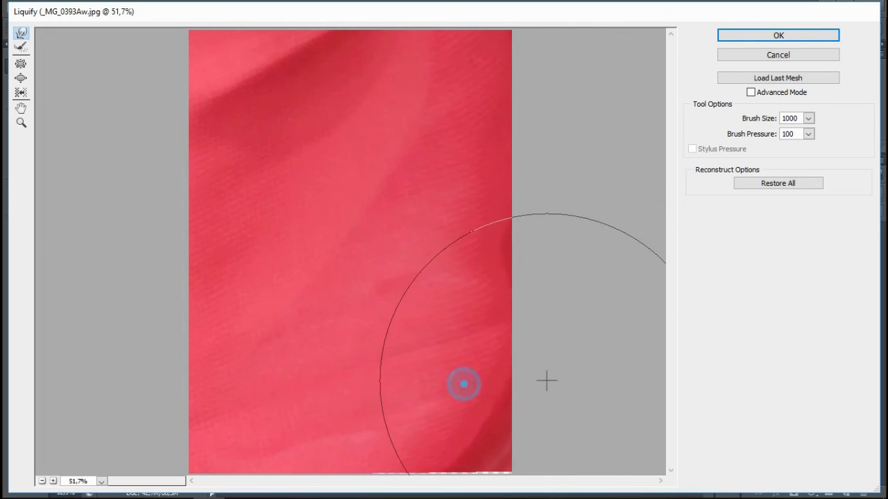
pyautogui.moveTo(472, 454)
pyautogui.mouseDown()
pyautogui.moveTo(547, 450)
pyautogui.moveTo(578, 461)
pyautogui.mouseUp()
pyautogui.moveTo(410, 458); pyautogui.dragTo(410, 464)
pyautogui.moveTo(511, 250); pyautogui.dragTo(531, 250)
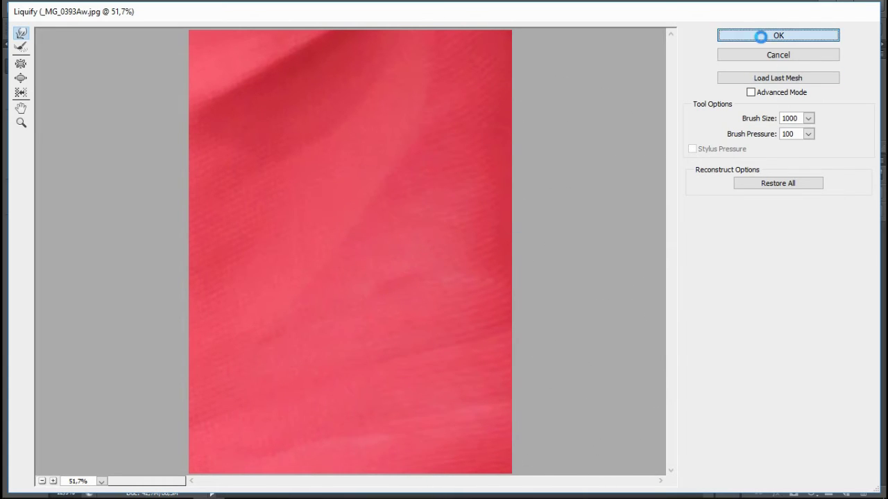
pyautogui.click(763, 36)
pyautogui.click(479, 231)
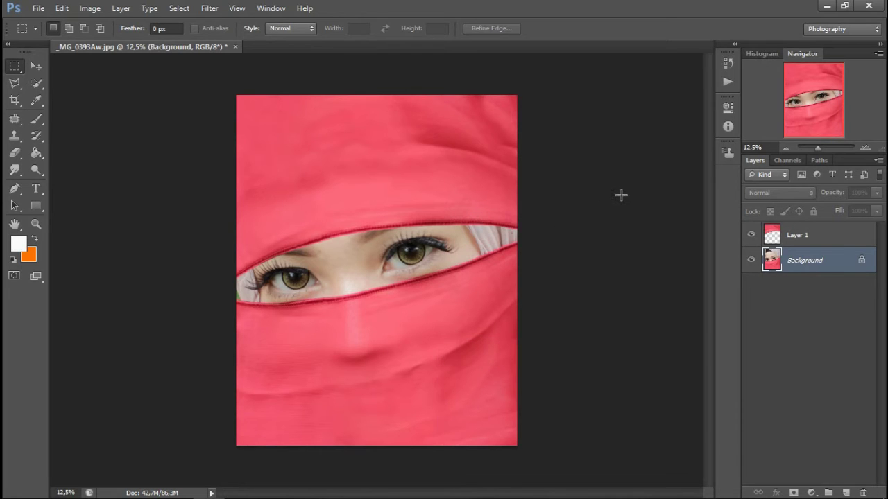
# Clone fabric over the seam at the lower veil's right edge with an 80 px Clone Stamp
pyautogui.hotkey('ctrl', '+')
pyautogui.hotkey('ctrl', '+')
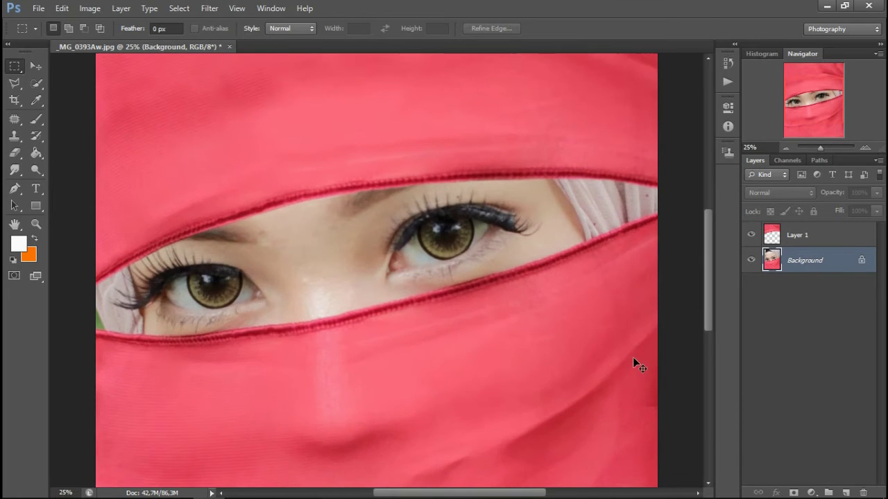
pyautogui.hotkey('ctrl', '+')
pyautogui.hotkey('ctrl', '+')
pyautogui.moveTo(829, 111); pyautogui.dragTo(841, 116)
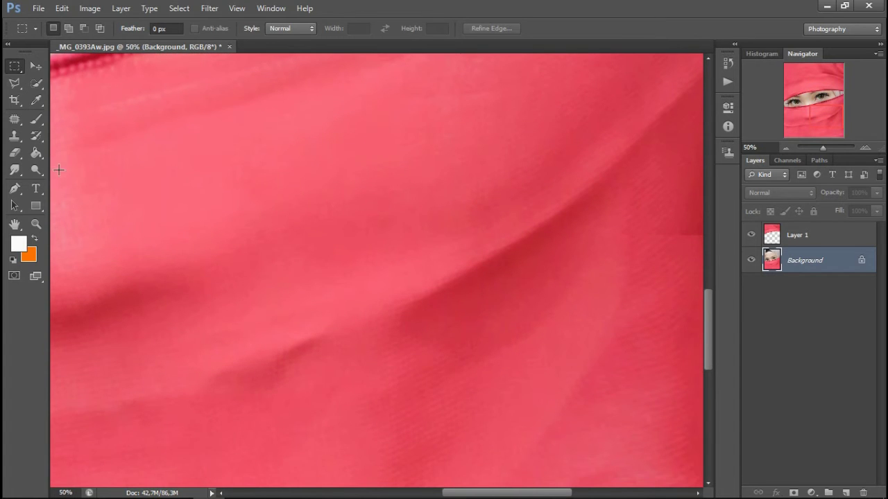
pyautogui.hotkey('ctrl', '-')
pyautogui.click(16, 148)
pyautogui.click(15, 136)
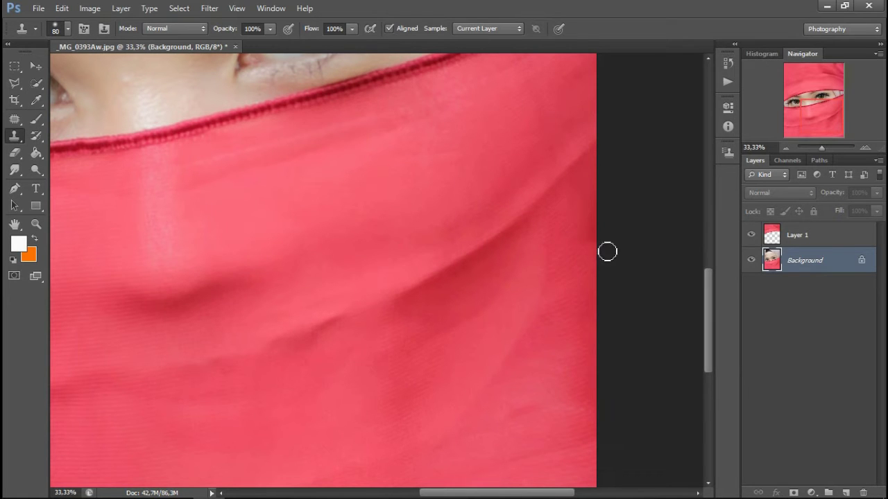
pyautogui.hotkey('ctrl', '-')
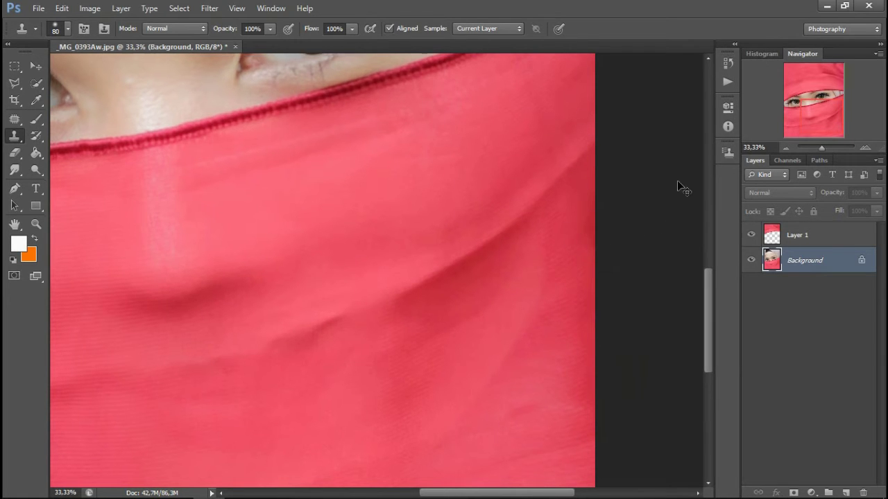
# Patch the skin blemishes between the eyebrows and on the nose bridge with clean nearby skin
pyautogui.hotkey('ctrl', '+')
pyautogui.moveTo(816, 104); pyautogui.dragTo(792, 87)
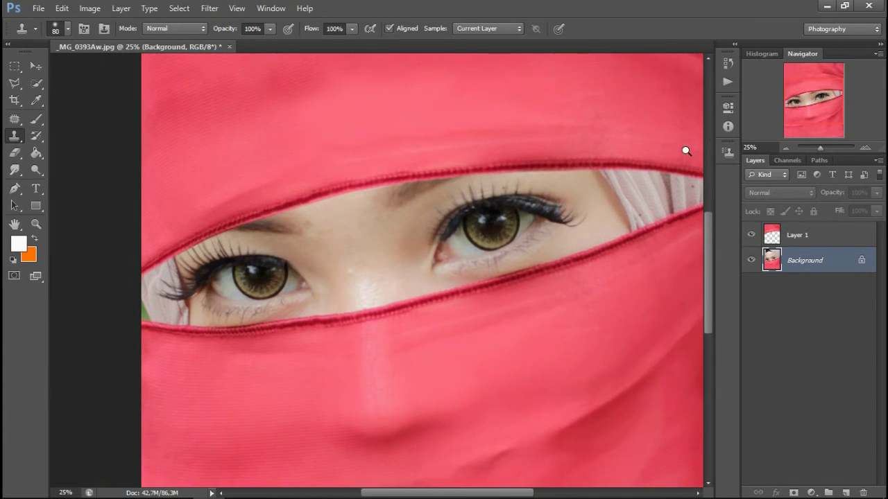
pyautogui.hotkey('ctrl', '+')
pyautogui.moveTo(350, 225); pyautogui.dragTo(416, 242)
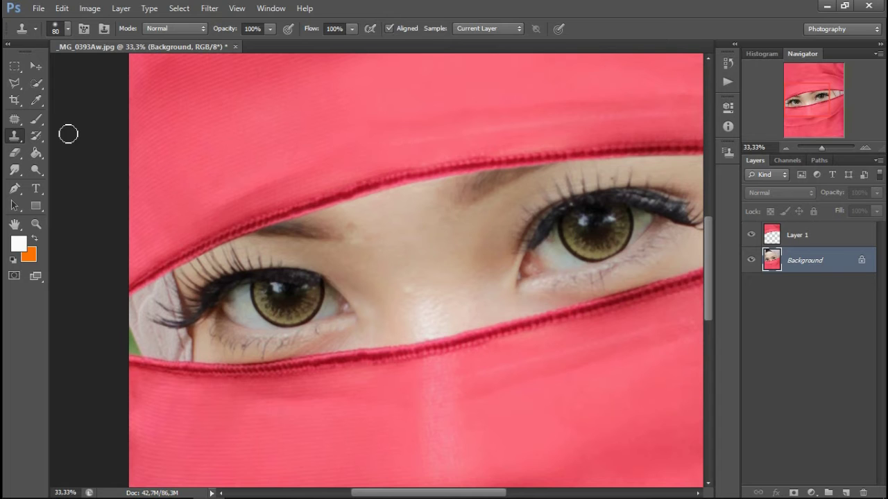
pyautogui.click(15, 119)
pyautogui.hotkey('ctrl', '+')
pyautogui.moveTo(331, 198)
pyautogui.mouseDown()
pyautogui.moveTo(327, 222)
pyautogui.moveTo(340, 235)
pyautogui.moveTo(351, 195)
pyautogui.mouseUp()
pyautogui.moveTo(351, 214); pyautogui.dragTo(392, 198)
pyautogui.click(425, 199)
pyautogui.moveTo(412, 292); pyautogui.dragTo(418, 310)
pyautogui.click(441, 261)
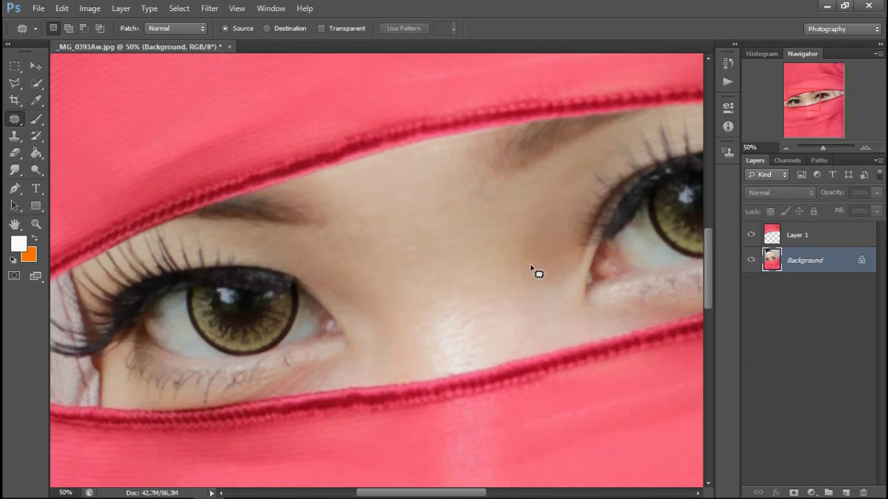
pyautogui.hotkey('ctrl', '-')
pyautogui.click(433, 305)
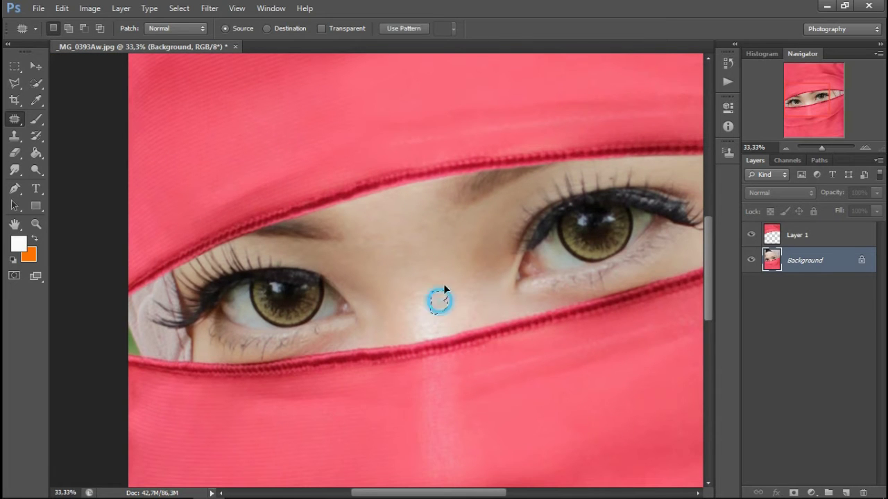
# Add a layer above the Background and clone over the inner corner of the right-hand eye with a 70 px Clone Stamp
pyautogui.moveTo(472, 255); pyautogui.dragTo(408, 275)
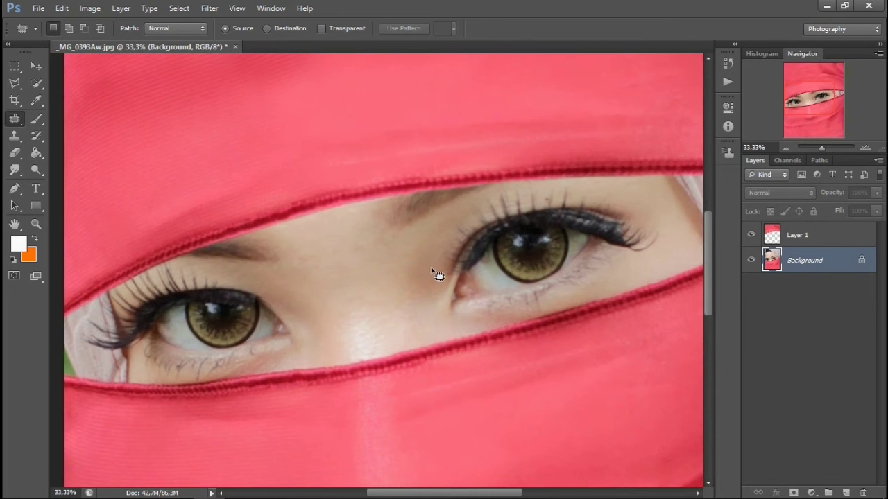
pyautogui.hotkey('ctrl', '+')
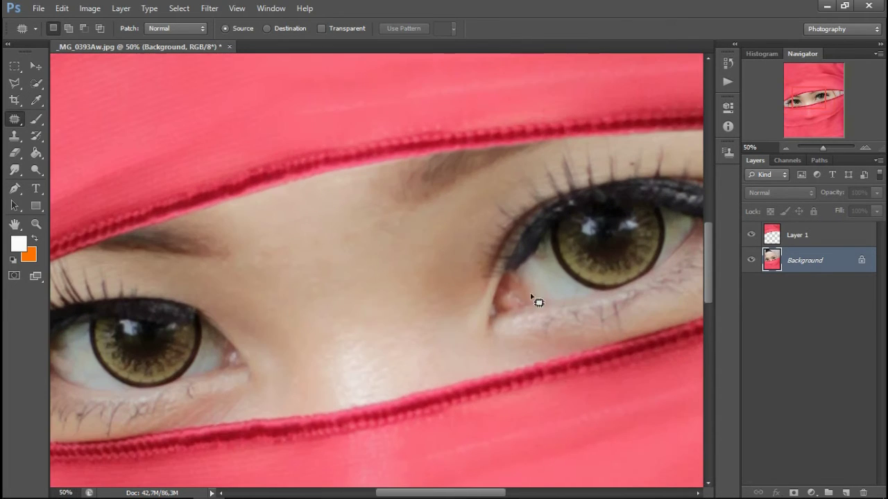
pyautogui.click(16, 137)
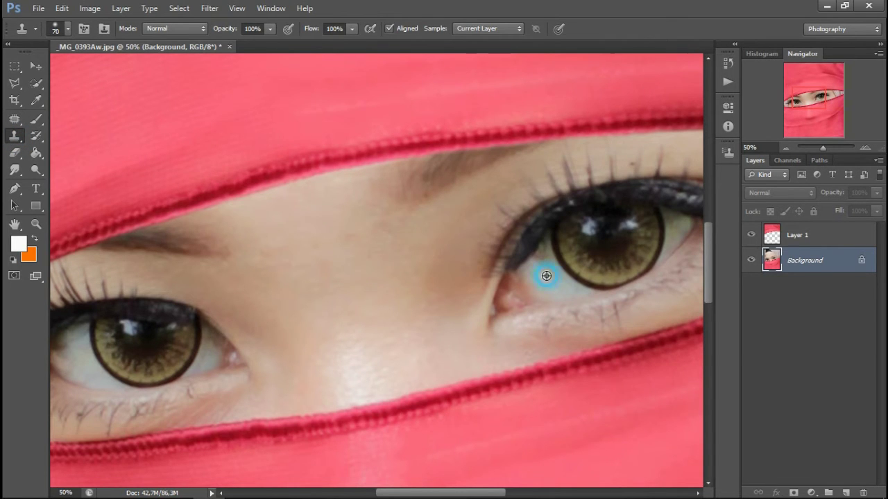
pyautogui.click(847, 492)
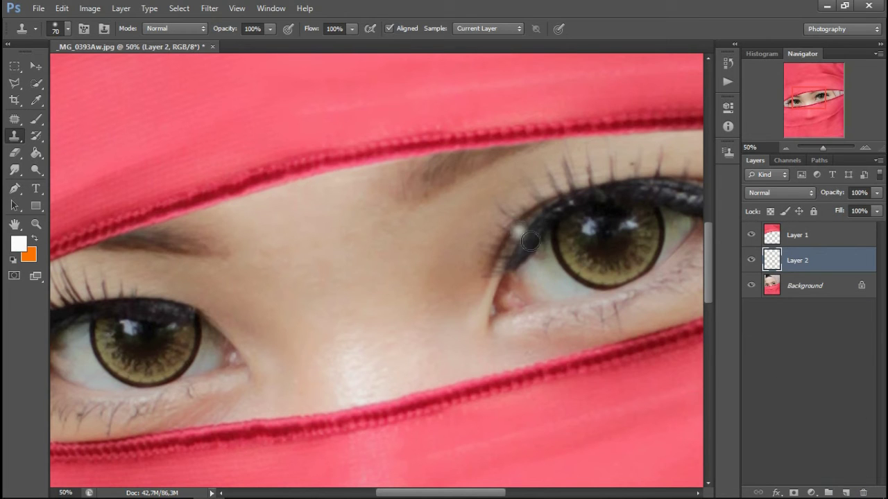
pyautogui.moveTo(545, 246)
pyautogui.mouseDown()
pyautogui.moveTo(536, 258)
pyautogui.moveTo(540, 250)
pyautogui.mouseUp()
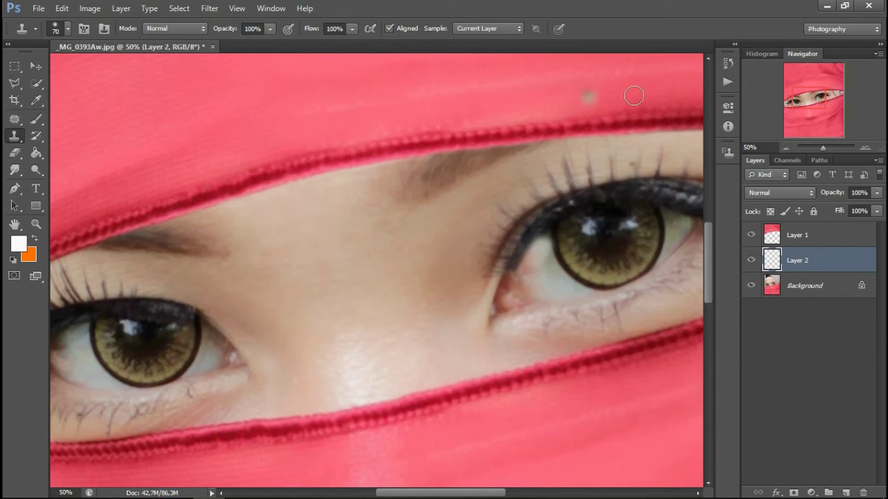
# Lower Layer 2's opacity to 63% and erase the excess cloning around the eye's inner corner with a soft eraser
pyautogui.moveTo(877, 192); pyautogui.dragTo(857, 213)
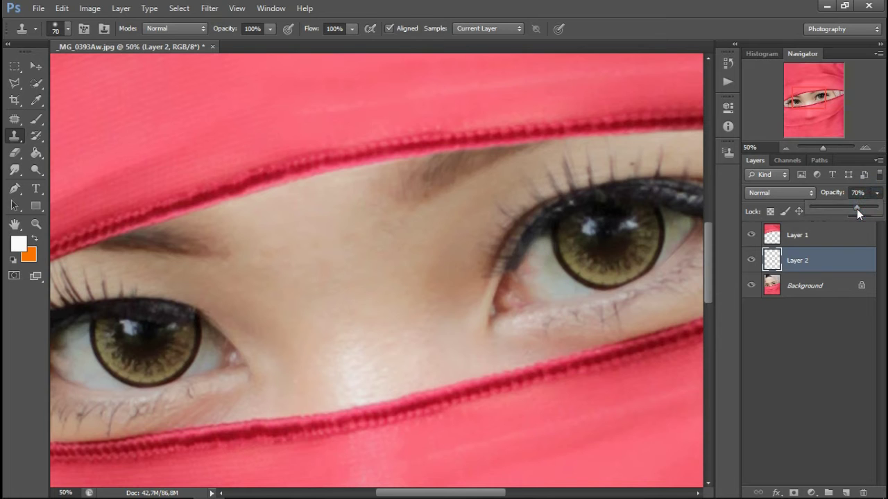
pyautogui.click(15, 153)
pyautogui.moveTo(543, 228); pyautogui.dragTo(516, 264)
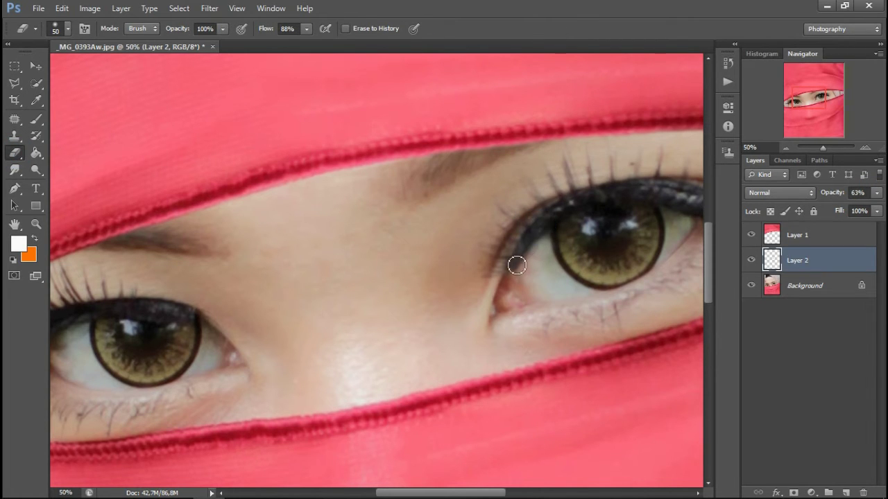
pyautogui.press(']')
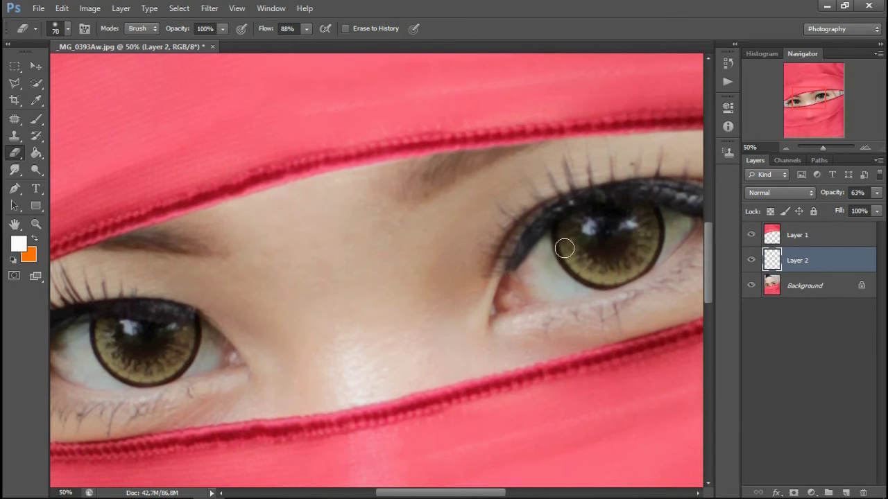
# Compare the eye retouch with Layer 2 hidden and shown, and merge all visible layers into the Background
pyautogui.click(751, 260)
pyautogui.click(751, 261)
pyautogui.hotkey('ctrl', '-')
pyautogui.hotkey('ctrl', '-')
pyautogui.hotkey('ctrl', '-')
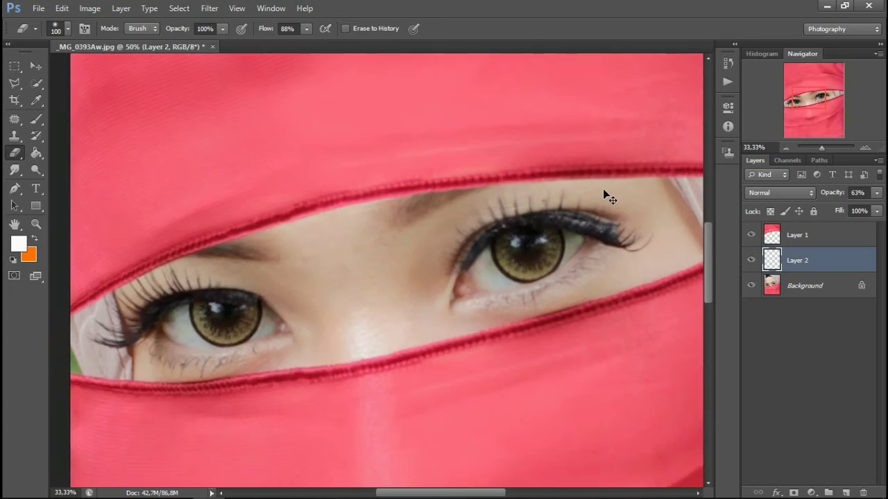
pyautogui.hotkey('ctrl', '-')
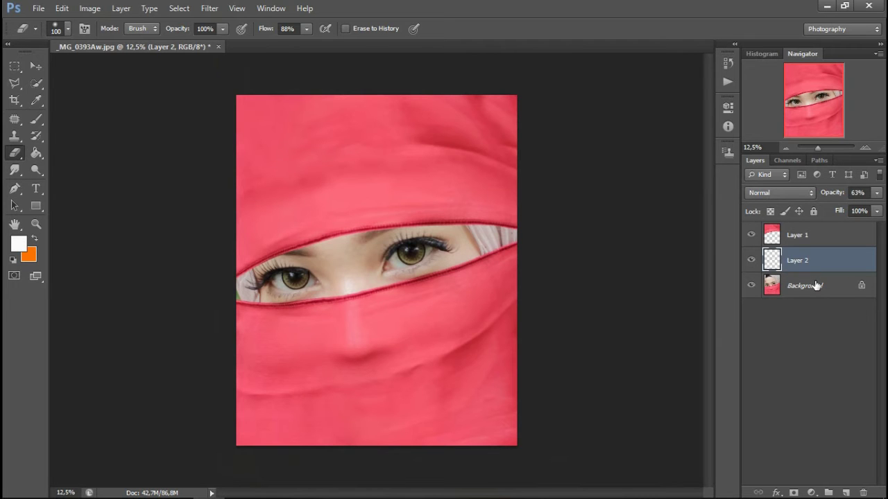
pyautogui.hotkey('ctrl', 'shift', 'e')
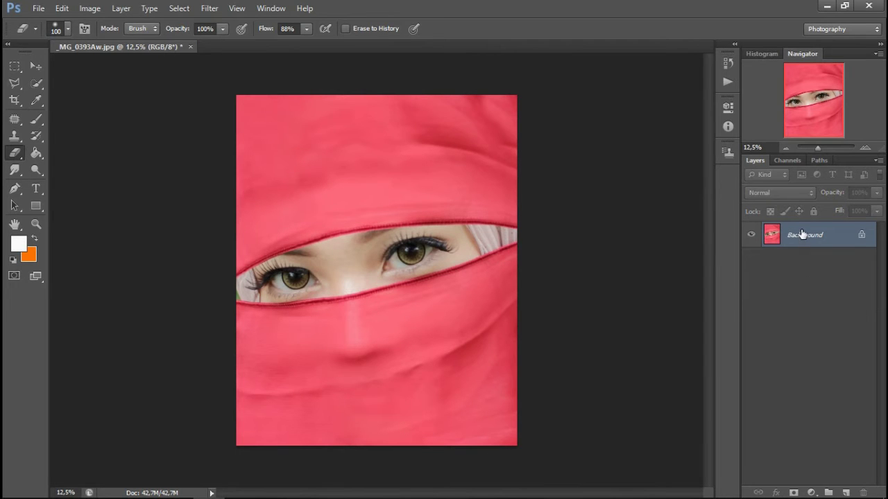
# Run the All-in-One Eye Action from the Florabella Retouch set on the portrait and accept its message
pyautogui.hotkey('ctrl', '+')
pyautogui.click(728, 63)
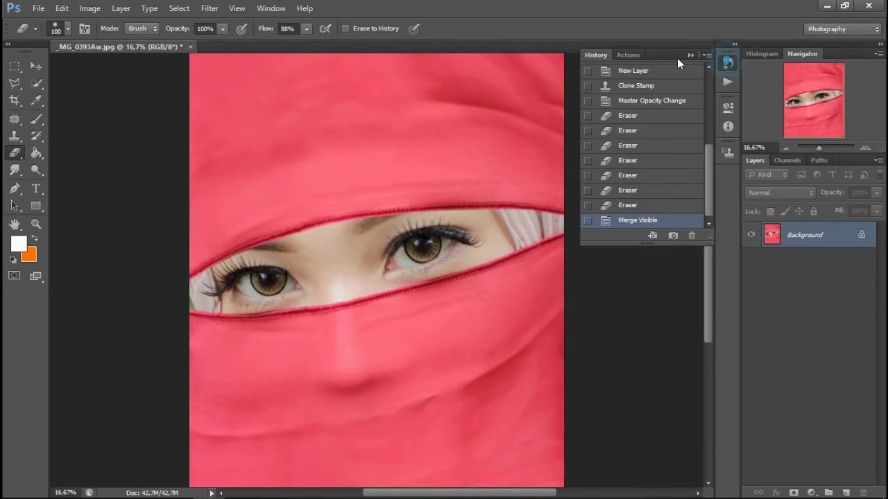
pyautogui.click(631, 54)
pyautogui.moveTo(704, 147); pyautogui.dragTo(708, 80)
pyautogui.click(637, 108)
pyautogui.click(633, 236)
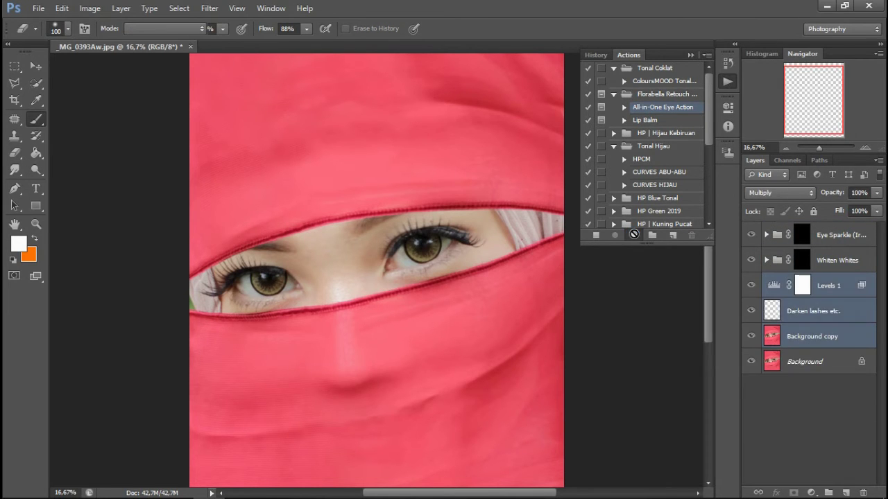
pyautogui.press('Return')
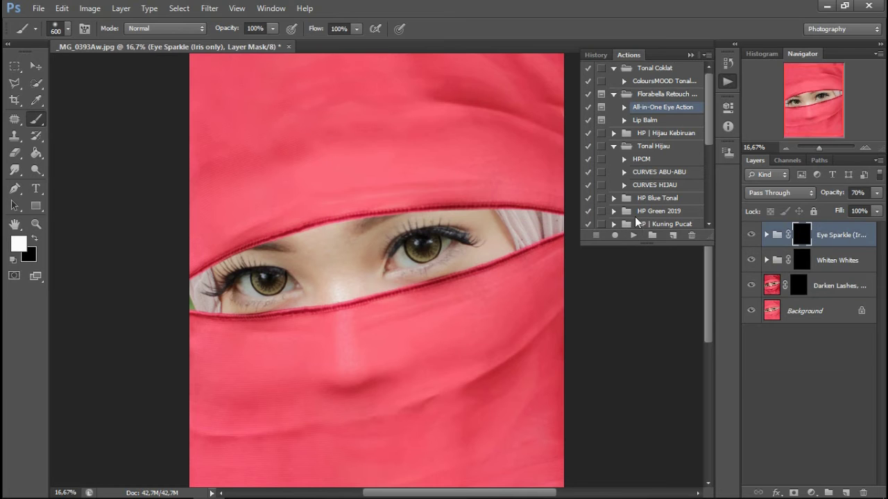
pyautogui.click(689, 57)
# Paint white on the Whiten Whites group's mask over the whites of the right-hand eye with a 50 px, then 35 px brush
pyautogui.hotkey('ctrl', '+')
pyautogui.hotkey('ctrl', '+')
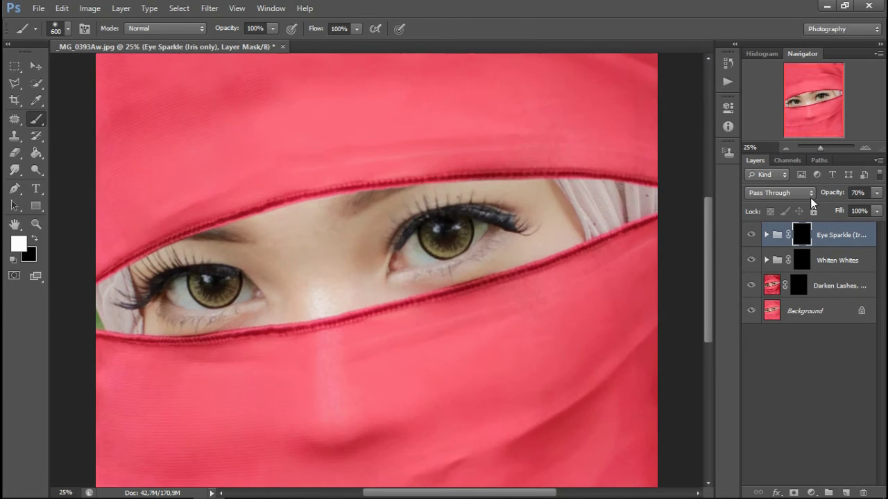
pyautogui.click(804, 260)
pyautogui.moveTo(813, 109); pyautogui.dragTo(814, 103)
pyautogui.hotkey('ctrl', '+')
pyautogui.hotkey('ctrl', '+')
pyautogui.moveTo(581, 305); pyautogui.dragTo(443, 223)
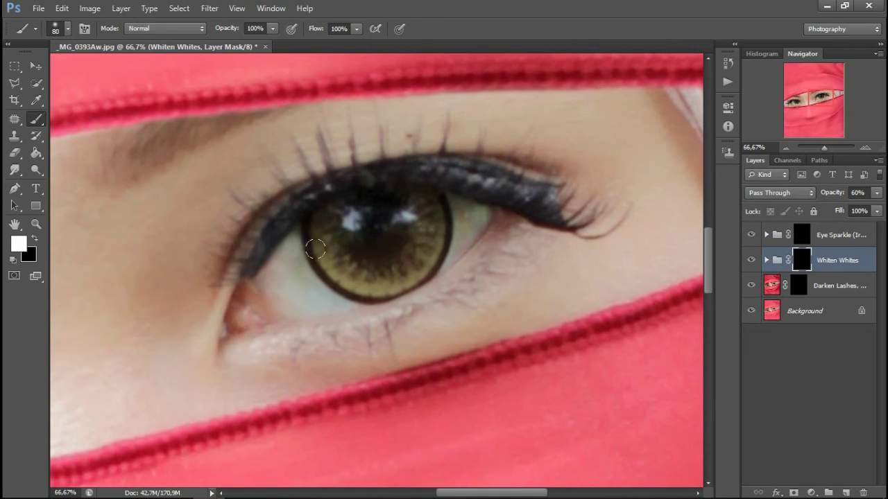
pyautogui.moveTo(292, 239)
pyautogui.mouseDown()
pyautogui.moveTo(304, 278)
pyautogui.moveTo(340, 305)
pyautogui.moveTo(285, 305)
pyautogui.moveTo(263, 294)
pyautogui.moveTo(284, 253)
pyautogui.moveTo(287, 281)
pyautogui.moveTo(297, 272)
pyautogui.mouseUp()
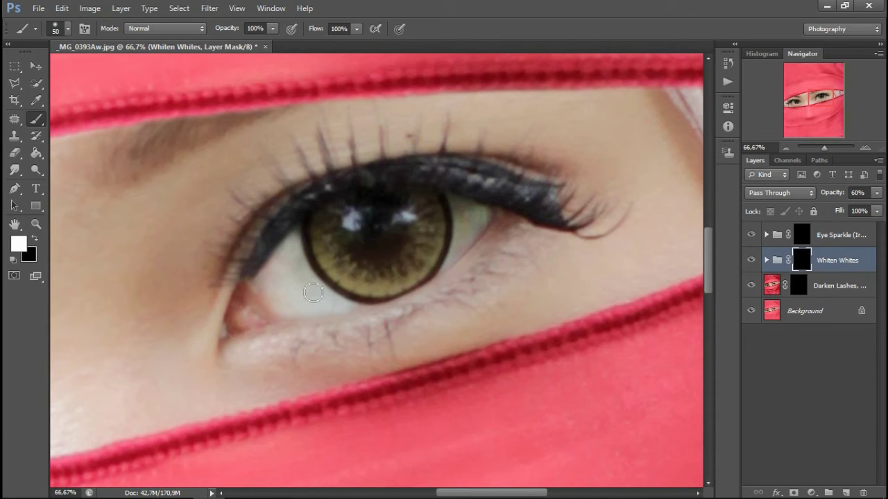
pyautogui.press('[')
pyautogui.moveTo(453, 202)
pyautogui.mouseDown()
pyautogui.moveTo(467, 223)
pyautogui.moveTo(455, 262)
pyautogui.moveTo(484, 223)
pyautogui.mouseUp()
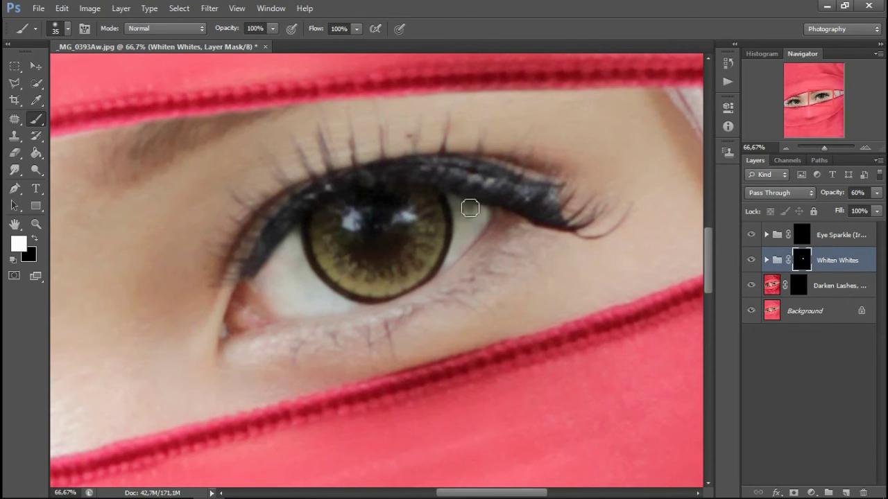
# Whiten the left-hand eye by painting white on the Whiten Whites mask over both sides of its iris, using 35 and 45 px brushes
pyautogui.moveTo(251, 277)
pyautogui.mouseDown()
pyautogui.moveTo(437, 242)
pyautogui.moveTo(389, 316)
pyautogui.moveTo(427, 305)
pyautogui.moveTo(432, 278)
pyautogui.moveTo(421, 277)
pyautogui.mouseUp()
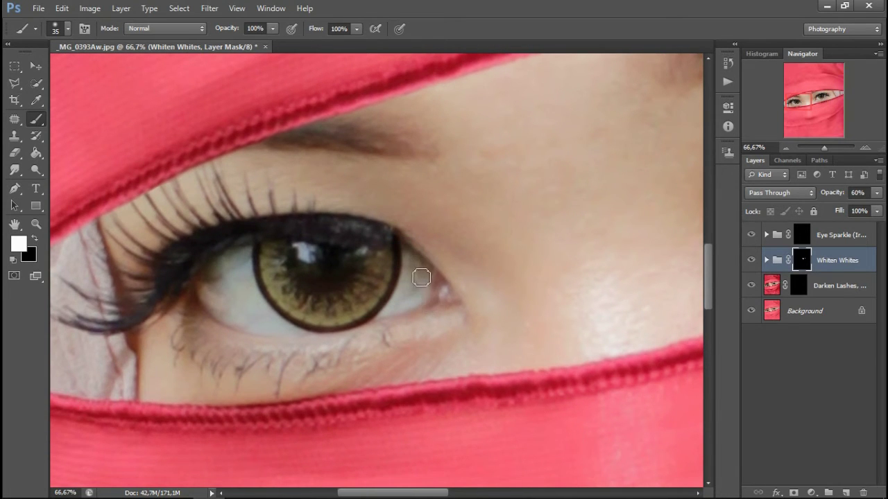
pyautogui.moveTo(247, 253)
pyautogui.mouseDown()
pyautogui.moveTo(260, 293)
pyautogui.moveTo(289, 332)
pyautogui.moveTo(231, 323)
pyautogui.moveTo(206, 293)
pyautogui.moveTo(222, 255)
pyautogui.moveTo(244, 258)
pyautogui.mouseUp()
pyautogui.press(']')
pyautogui.moveTo(246, 257)
pyautogui.mouseDown()
pyautogui.moveTo(217, 284)
pyautogui.moveTo(263, 322)
pyautogui.moveTo(240, 299)
pyautogui.moveTo(243, 263)
pyautogui.moveTo(221, 281)
pyautogui.moveTo(253, 317)
pyautogui.mouseUp()
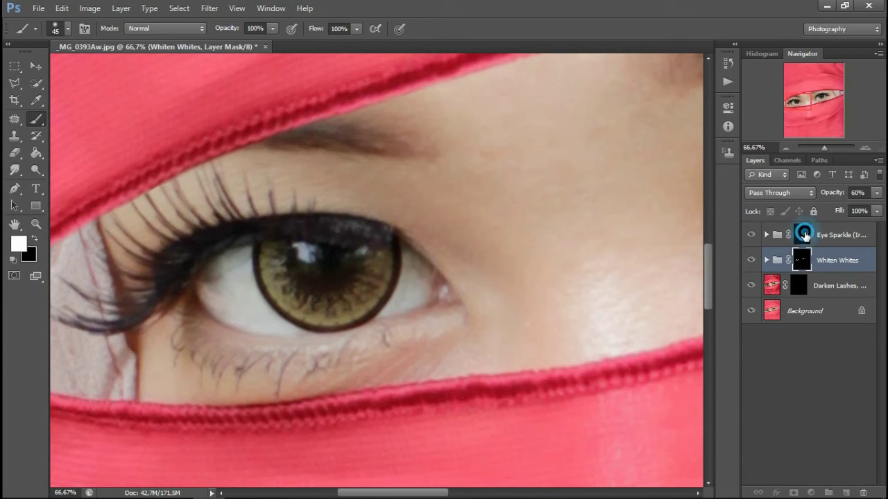
# Brighten both irises by painting white on the Eye Sparkle group's mask with a 70 px brush
pyautogui.click(801, 234)
pyautogui.press(']')
pyautogui.press(']')
pyautogui.press(']')
pyautogui.moveTo(272, 250)
pyautogui.mouseDown()
pyautogui.moveTo(297, 298)
pyautogui.moveTo(338, 304)
pyautogui.moveTo(385, 269)
pyautogui.moveTo(365, 251)
pyautogui.moveTo(369, 267)
pyautogui.moveTo(340, 303)
pyautogui.moveTo(312, 301)
pyautogui.moveTo(282, 282)
pyautogui.moveTo(278, 256)
pyautogui.moveTo(356, 254)
pyautogui.mouseUp()
pyautogui.moveTo(646, 239)
pyautogui.mouseDown()
pyautogui.moveTo(464, 229)
pyautogui.moveTo(335, 340)
pyautogui.mouseUp()
pyautogui.moveTo(430, 278)
pyautogui.mouseDown()
pyautogui.moveTo(461, 297)
pyautogui.moveTo(518, 255)
pyautogui.moveTo(508, 205)
pyautogui.moveTo(496, 210)
pyautogui.mouseUp()
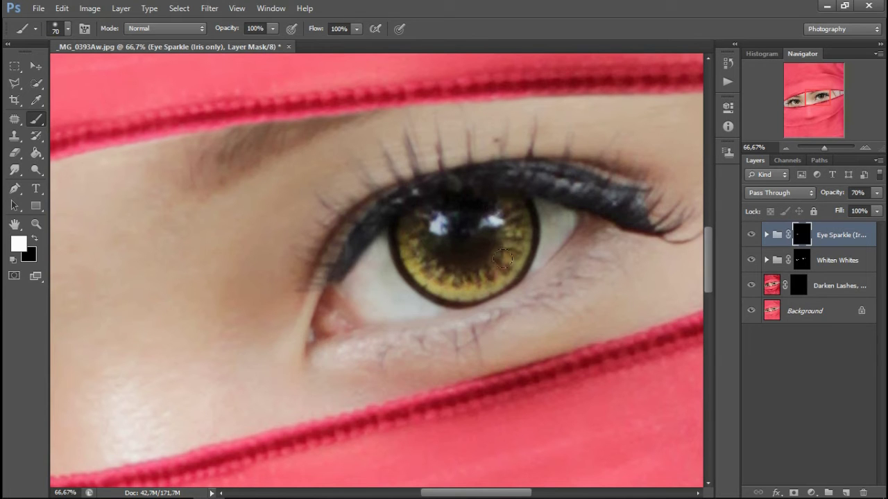
# Raise the Whiten Whites group's opacity to 97% and increase the Eye Sparkle group's opacity as well
pyautogui.hotkey('ctrl', '-')
pyautogui.hotkey('ctrl', '-')
pyautogui.hotkey('ctrl', '-')
pyautogui.hotkey('ctrl', '-')
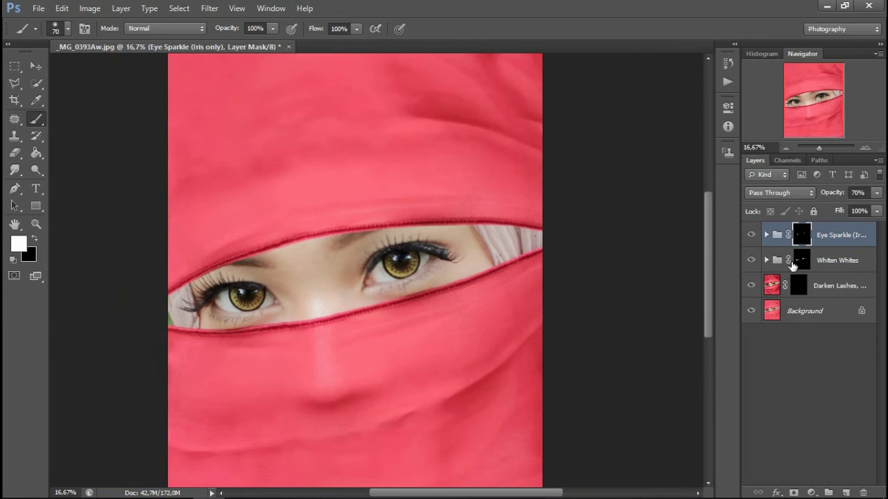
pyautogui.click(837, 260)
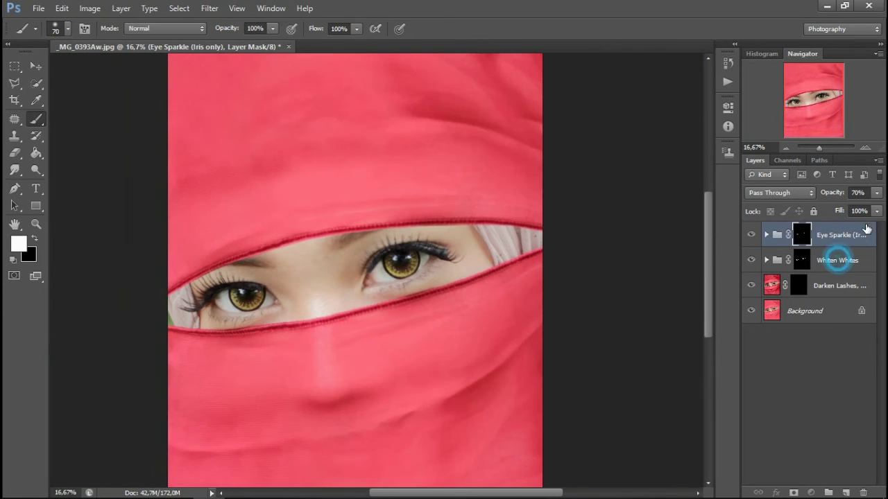
pyautogui.click(875, 193)
pyautogui.moveTo(864, 208)
pyautogui.mouseDown()
pyautogui.moveTo(852, 207)
pyautogui.moveTo(879, 210)
pyautogui.mouseUp()
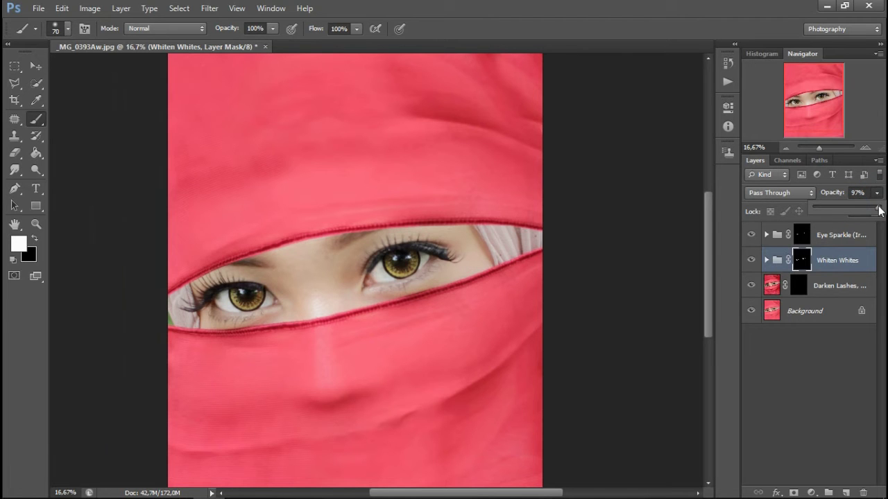
pyautogui.click(853, 236)
pyautogui.click(877, 193)
pyautogui.moveTo(873, 208)
pyautogui.mouseDown()
pyautogui.moveTo(864, 208)
pyautogui.moveTo(876, 211)
pyautogui.mouseUp()
# Merge the visible eye retouching layers into the Background and remove the leftover hidden Even whiter layer
pyautogui.hotkey('ctrl', '-')
pyautogui.hotkey('ctrl', '-')
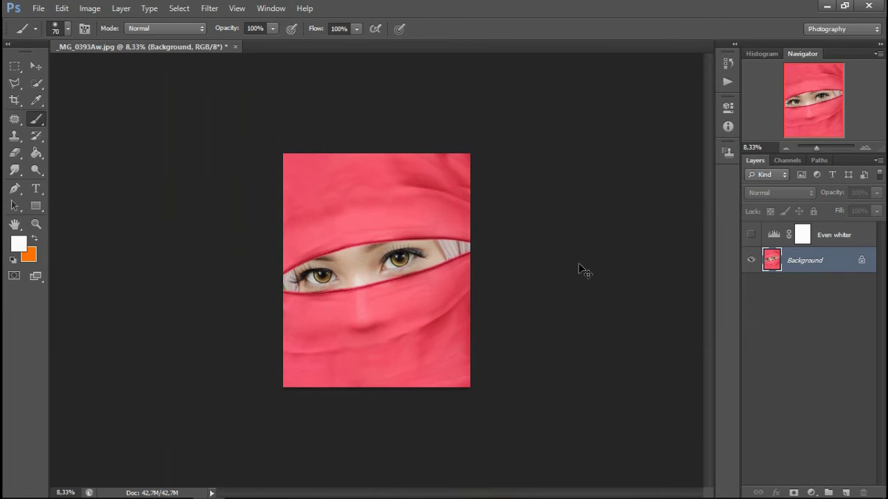
pyautogui.hotkey('ctrl', '+')
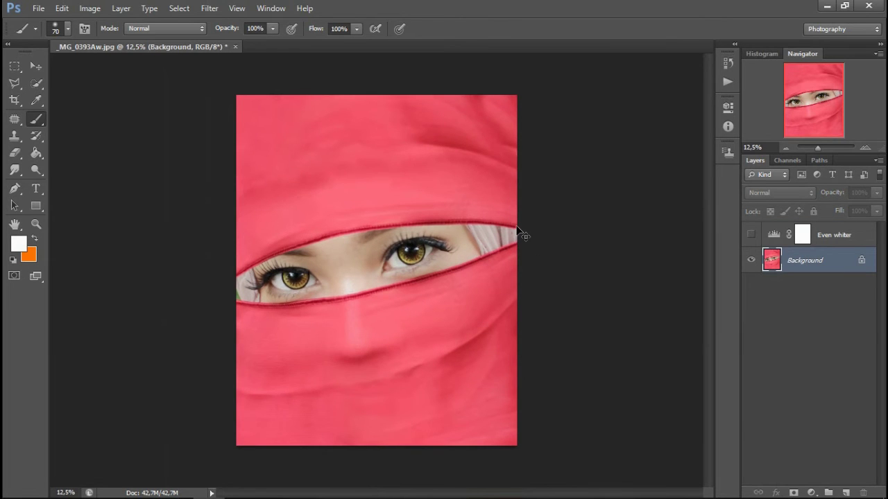
pyautogui.rightClick(848, 247)
pyautogui.click(759, 115)
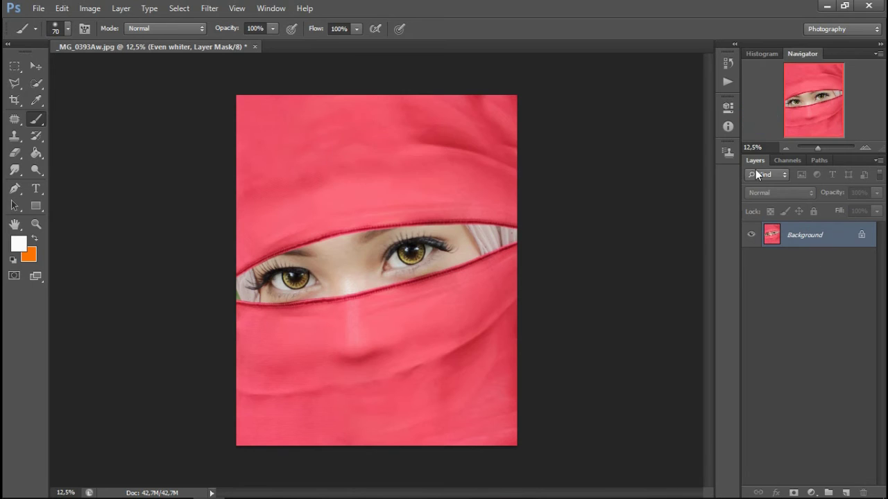
# Add a Gradient fill layer above the Background and change the gradient's starting colour stop to black
pyautogui.click(812, 492)
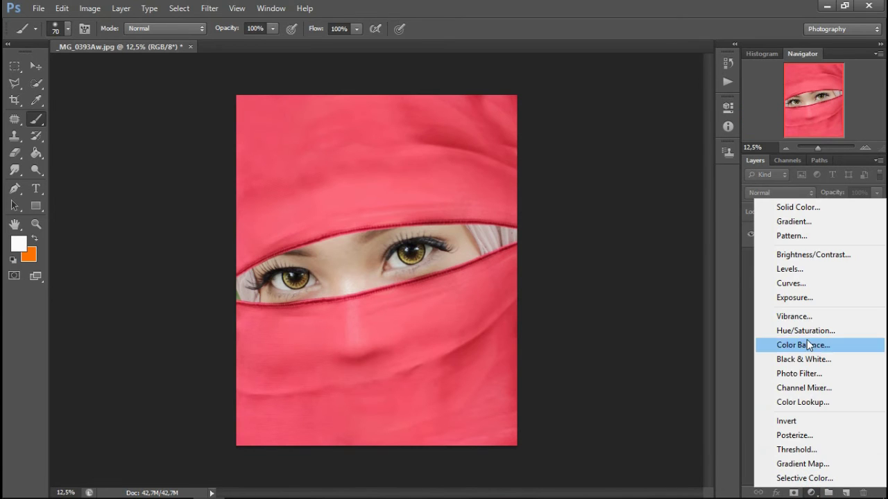
pyautogui.click(796, 222)
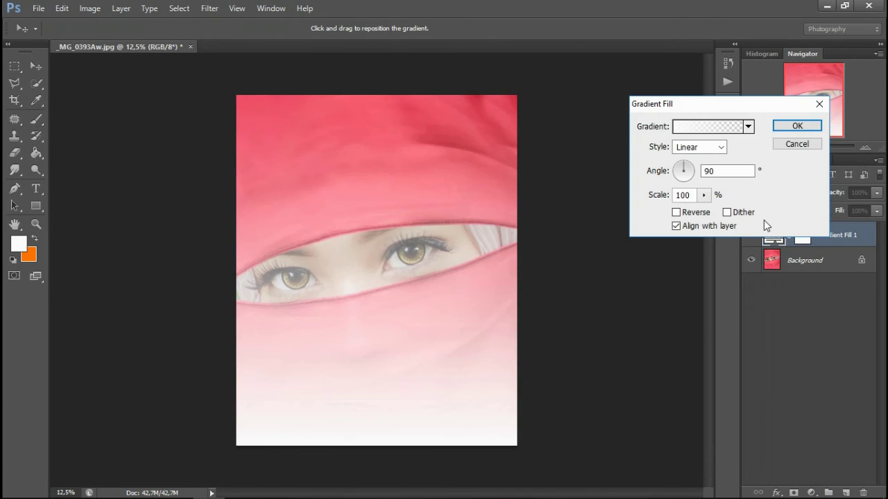
pyautogui.click(694, 128)
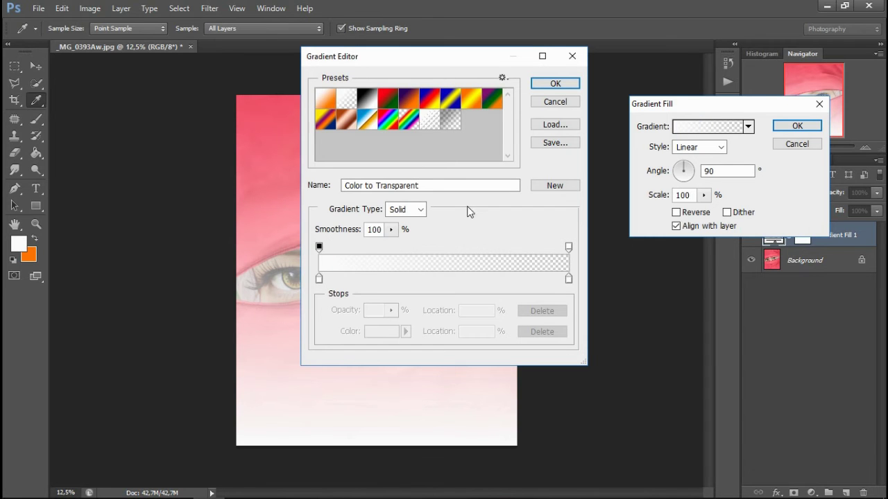
pyautogui.click(319, 278)
pyautogui.click(369, 331)
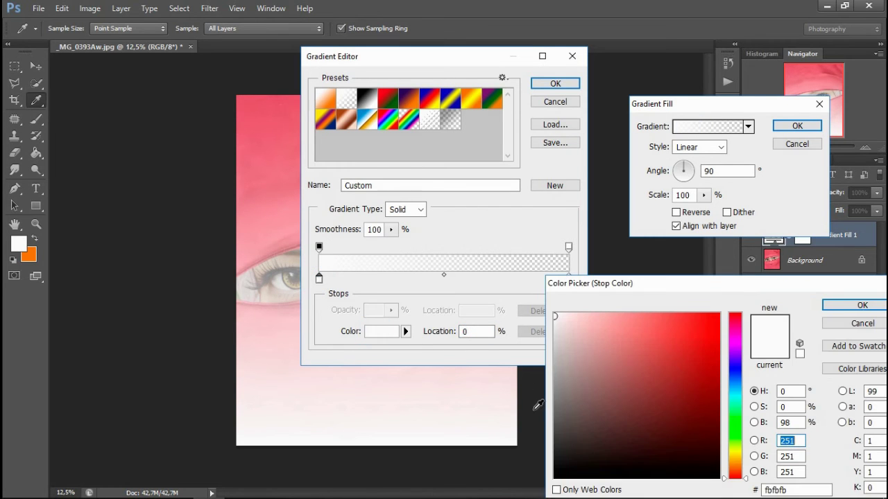
pyautogui.click(554, 474)
pyautogui.click(862, 305)
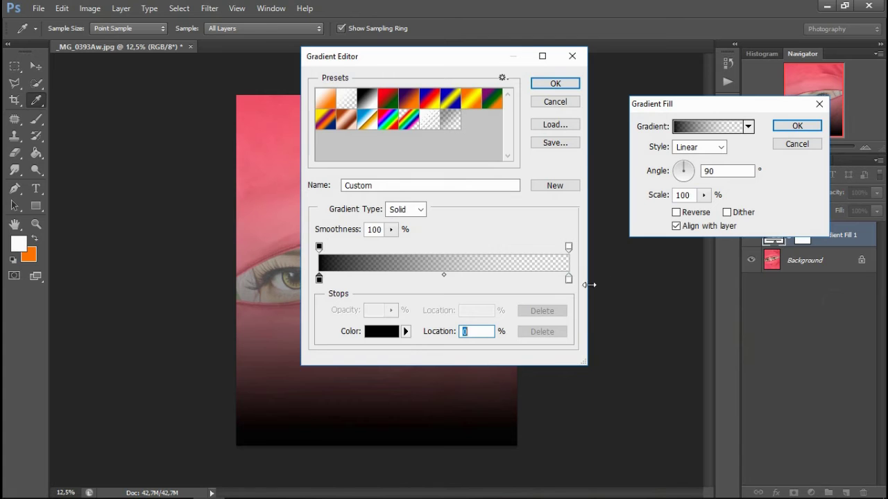
# Change the colour stop at location 100% to black and accept the edited gradient
pyautogui.click(569, 280)
pyautogui.click(382, 332)
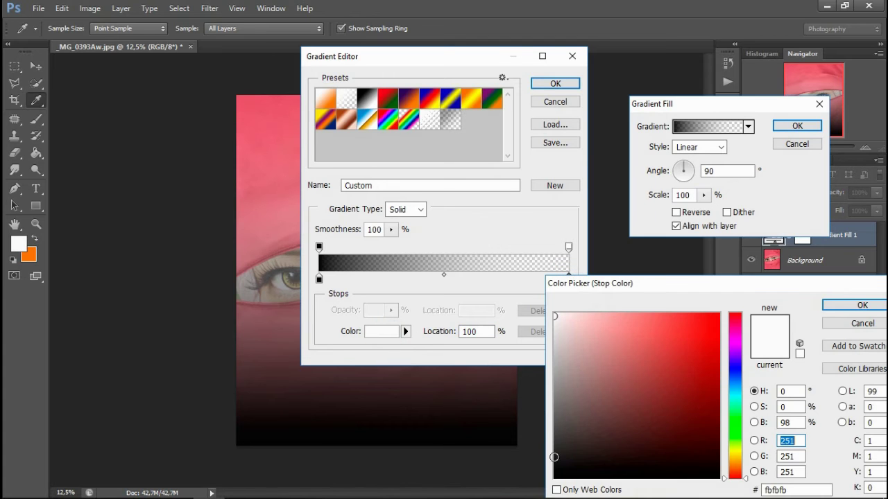
pyautogui.click(555, 475)
pyautogui.click(862, 305)
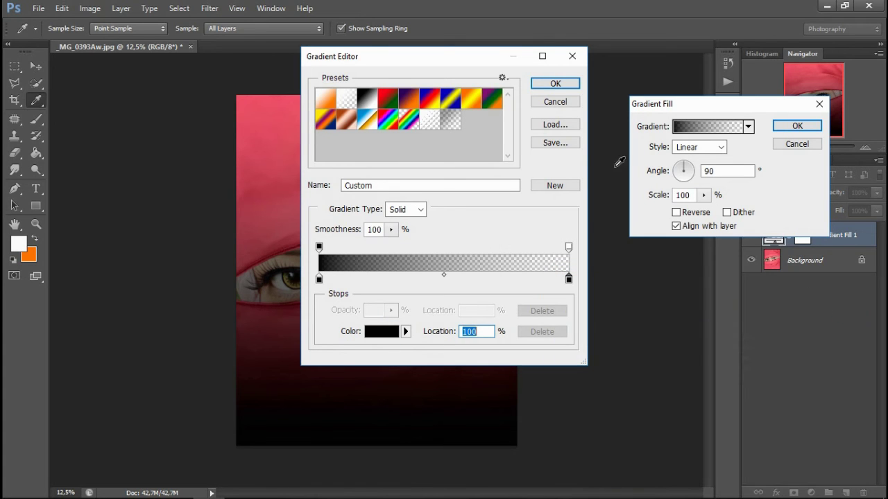
pyautogui.click(555, 84)
# Turn the gradient fill into a reversed radial vignette with a scale of 179%
pyautogui.click(720, 147)
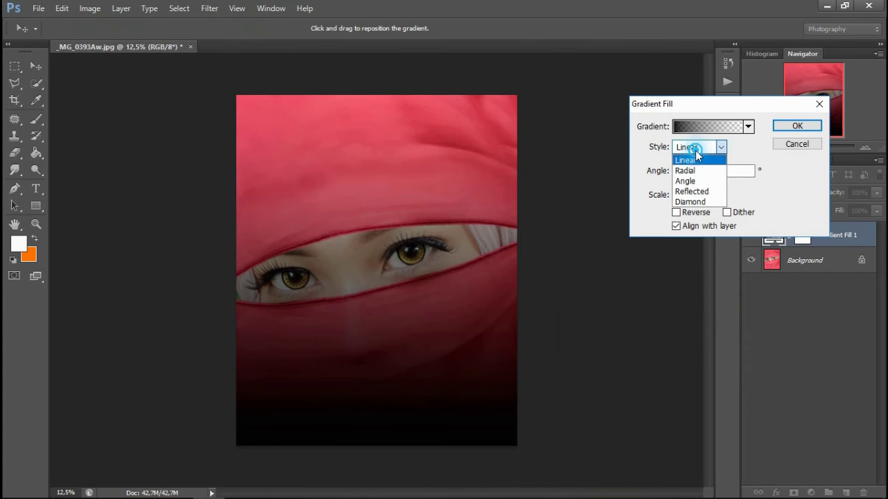
pyautogui.click(688, 170)
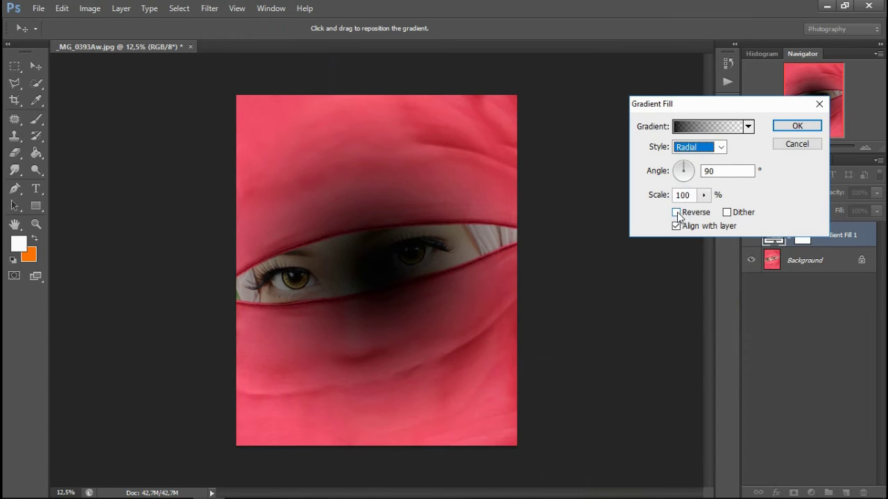
pyautogui.click(676, 213)
pyautogui.click(704, 196)
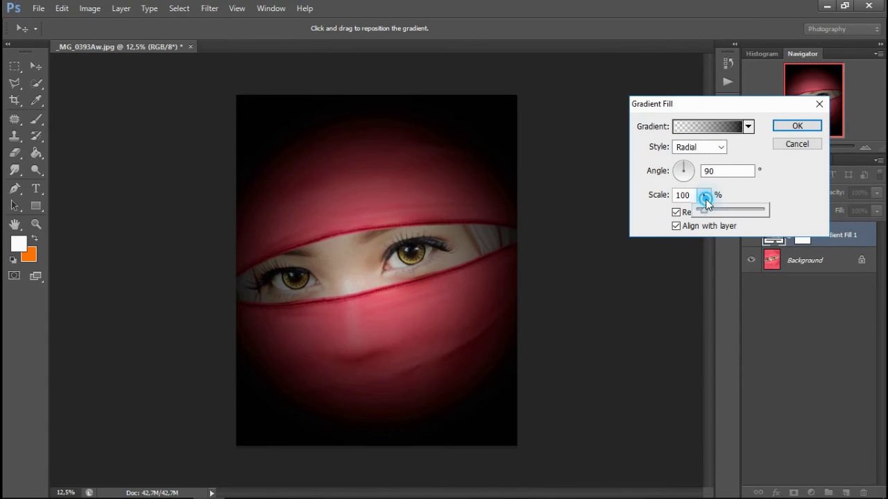
pyautogui.moveTo(711, 212); pyautogui.dragTo(708, 211)
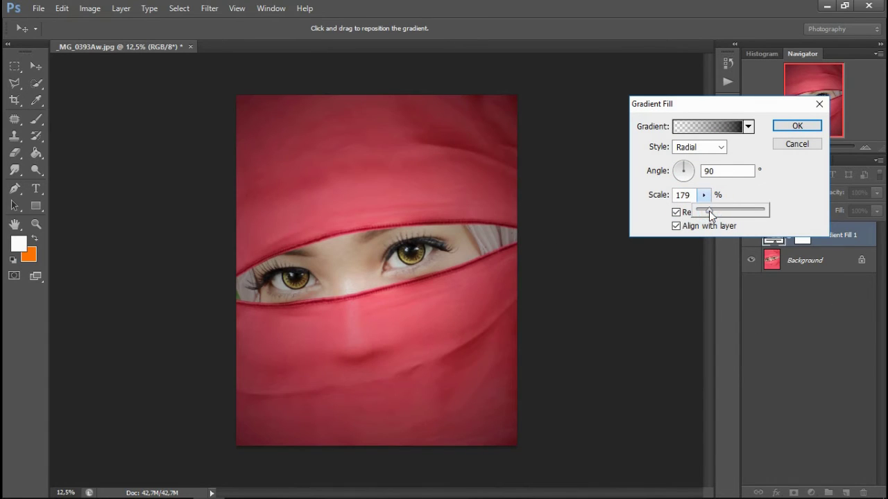
# Reposition the vignette's centre slightly between the eyes, fine-tune its scale and apply the gradient fill
pyautogui.moveTo(378, 266)
pyautogui.mouseDown()
pyautogui.moveTo(356, 247)
pyautogui.moveTo(371, 261)
pyautogui.mouseUp()
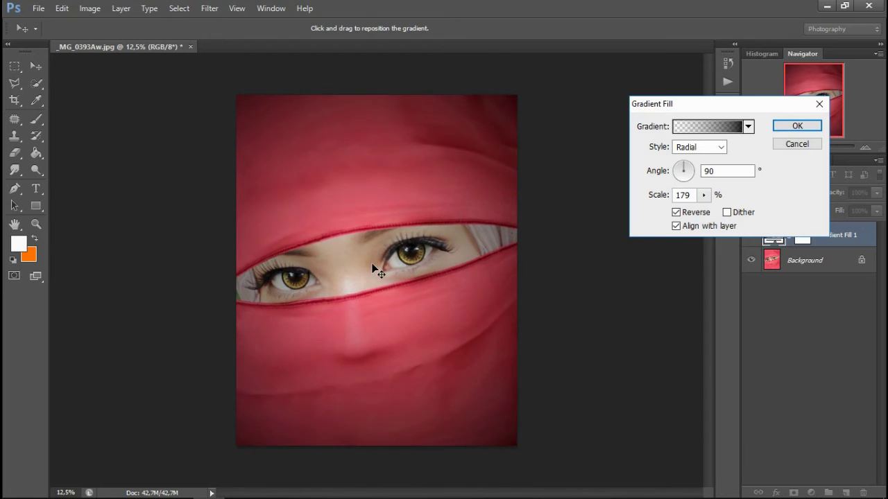
pyautogui.click(703, 200)
pyautogui.moveTo(706, 212); pyautogui.dragTo(705, 212)
pyautogui.click(796, 127)
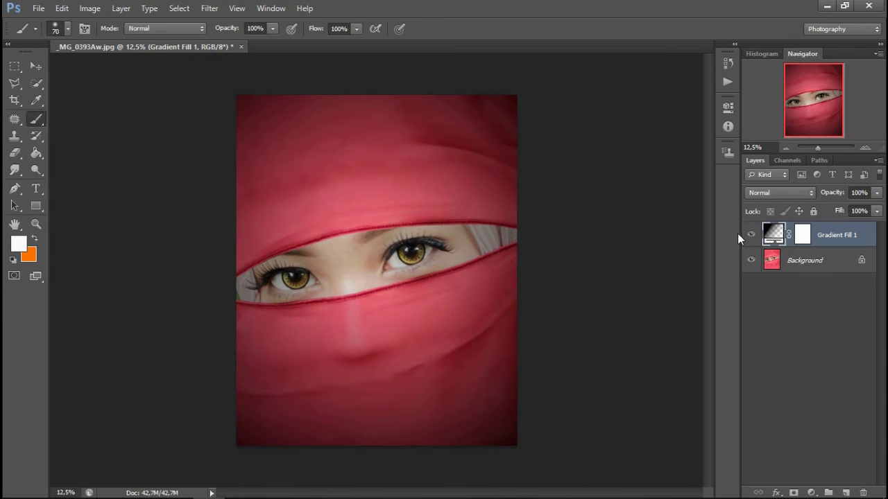
# Paint black on Gradient Fill 1's mask across both eyes with a 700 px brush at 43% opacity and 41% flow
pyautogui.click(803, 234)
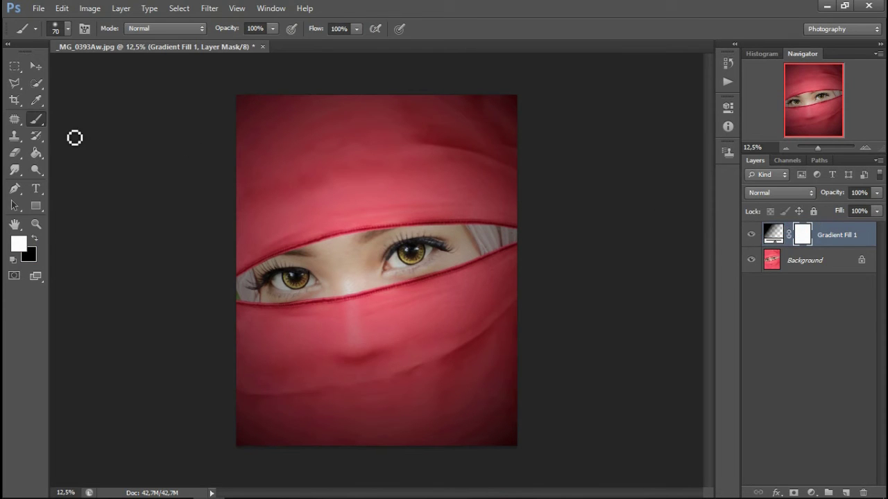
pyautogui.click(34, 238)
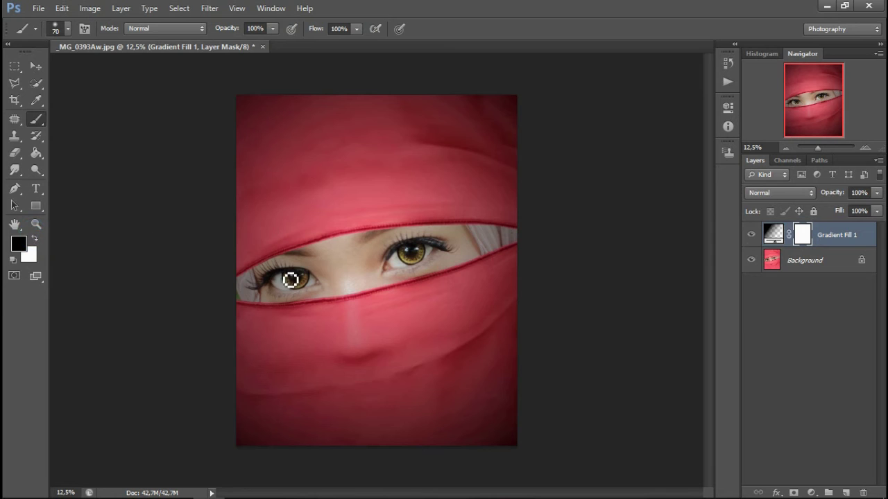
pyautogui.press(']')
pyautogui.press(']')
pyautogui.press(']')
pyautogui.press(']')
pyautogui.press(']')
pyautogui.press(']')
pyautogui.press(']')
pyautogui.press(']')
pyautogui.press(']')
pyautogui.press(']')
pyautogui.press(']')
pyautogui.press(']')
pyautogui.press(']')
pyautogui.press(']')
pyautogui.press(']')
pyautogui.press(']')
pyautogui.moveTo(234, 28); pyautogui.dragTo(194, 32)
pyautogui.moveTo(319, 28); pyautogui.dragTo(282, 34)
pyautogui.click(351, 261)
pyautogui.press('[')
pyautogui.moveTo(315, 285); pyautogui.dragTo(257, 281)
pyautogui.moveTo(421, 244); pyautogui.dragTo(378, 260)
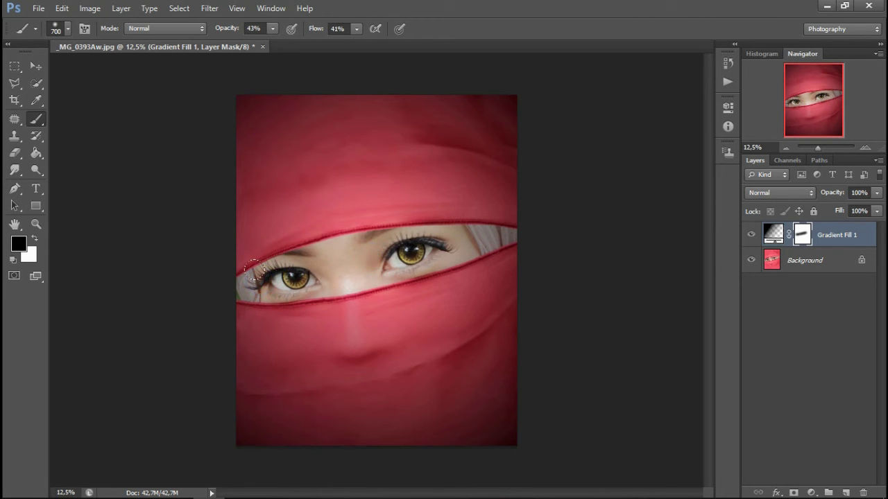
pyautogui.moveTo(427, 241); pyautogui.dragTo(392, 257)
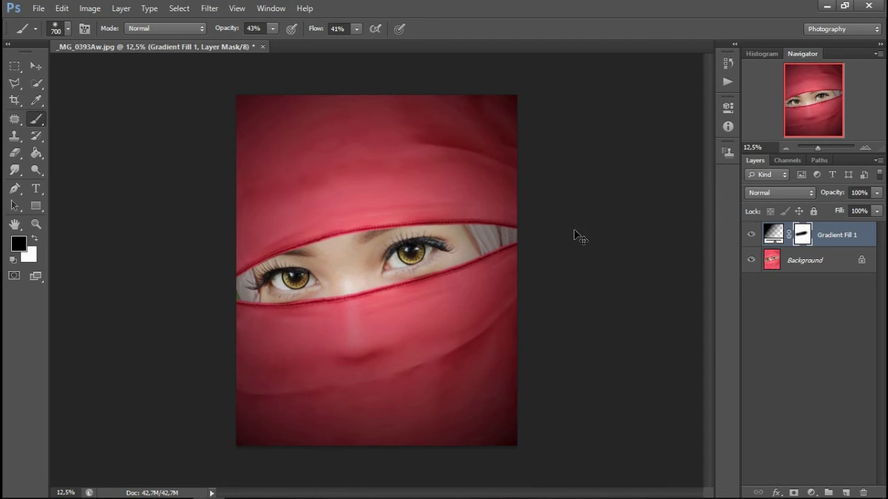
# Add a Hue/Saturation adjustment layer and set its Reds to Hue +3, Saturation -1 and Lightness -23
pyautogui.click(811, 493)
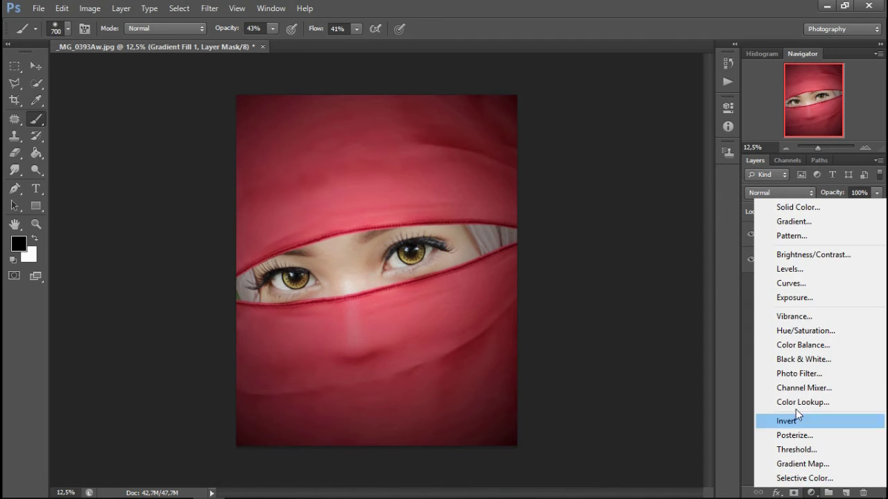
pyautogui.click(800, 333)
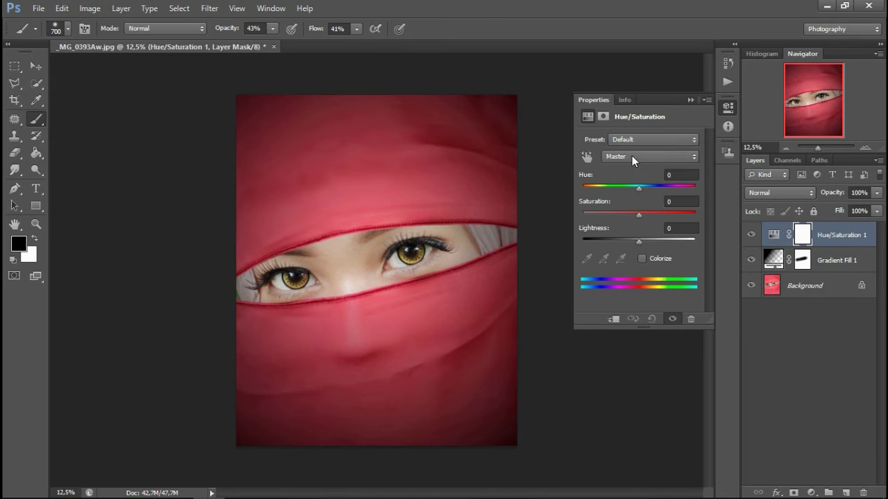
pyautogui.click(632, 155)
pyautogui.click(626, 178)
pyautogui.moveTo(639, 187); pyautogui.dragTo(633, 216)
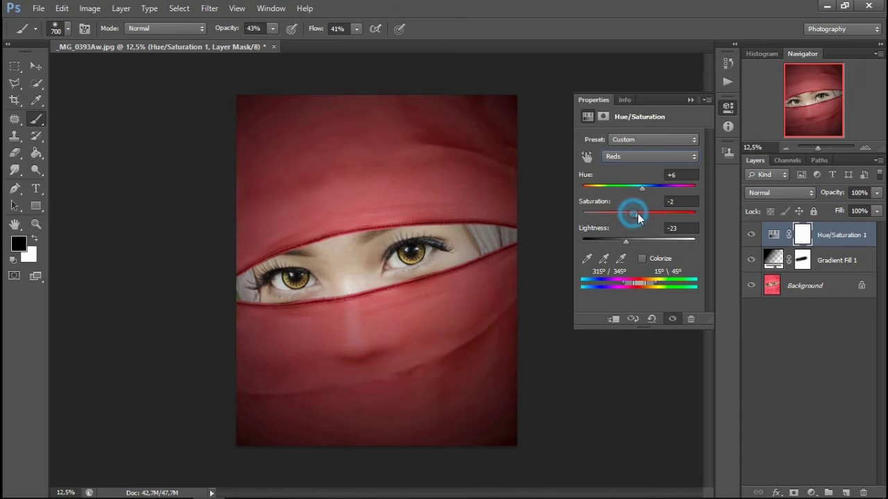
pyautogui.click(653, 158)
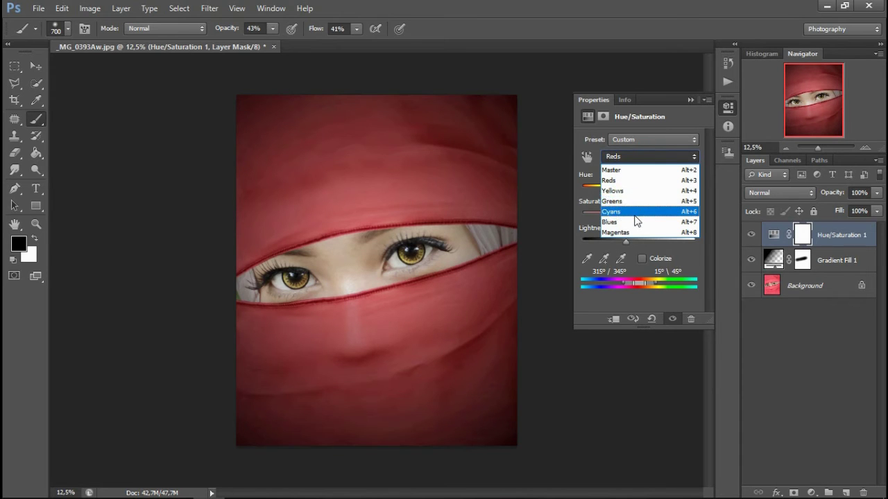
pyautogui.click(633, 183)
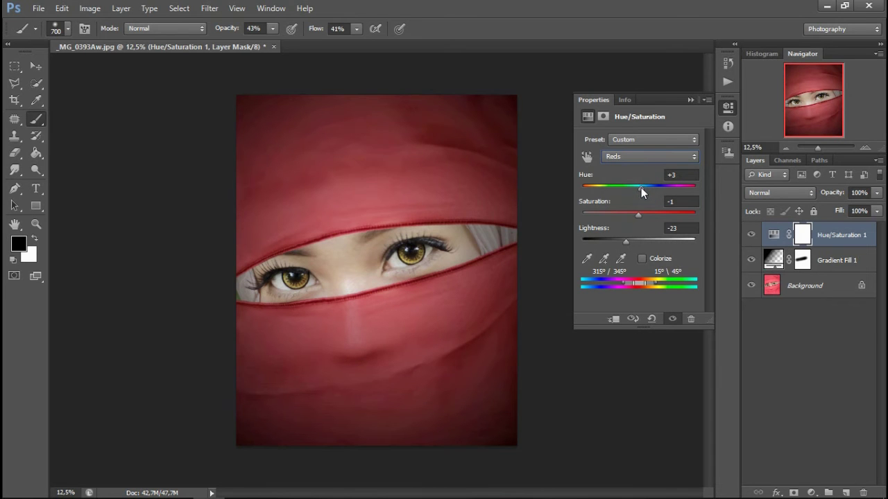
pyautogui.click(690, 100)
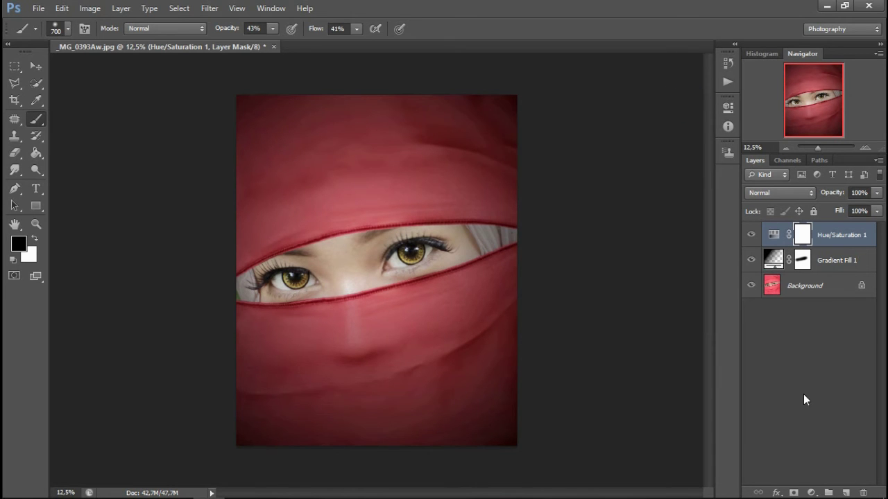
# Add a Selective Color adjustment layer with Reds at Cyan +16%, Magenta +5%, Yellow +8% and Black +21%
pyautogui.click(810, 492)
pyautogui.click(808, 480)
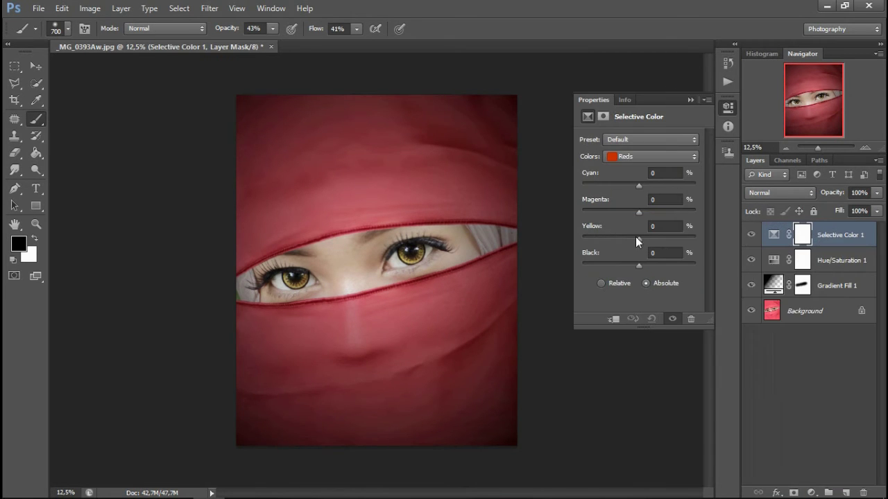
pyautogui.moveTo(639, 264); pyautogui.dragTo(632, 215)
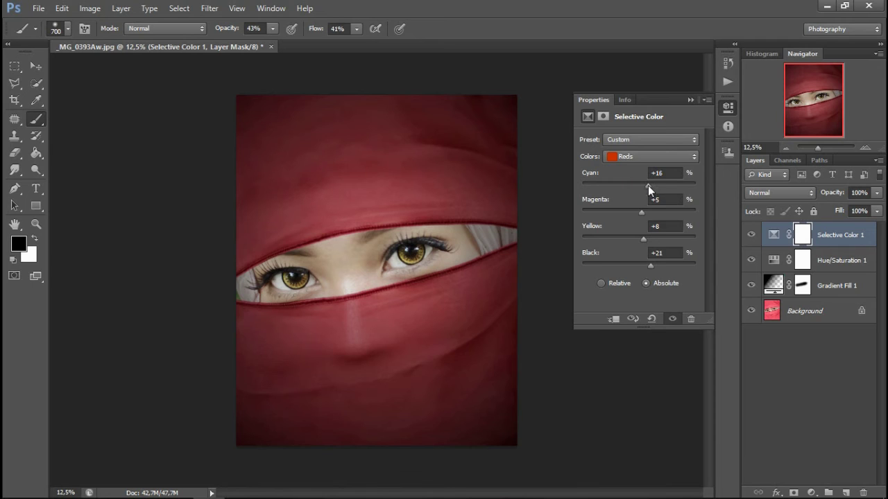
pyautogui.click(692, 101)
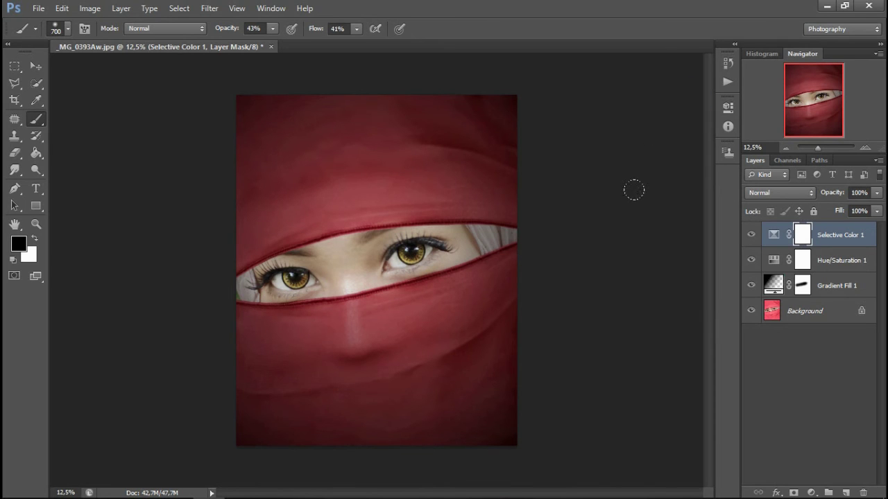
# Add a solid colour fill layer in black above the adjustment layers
pyautogui.click(811, 493)
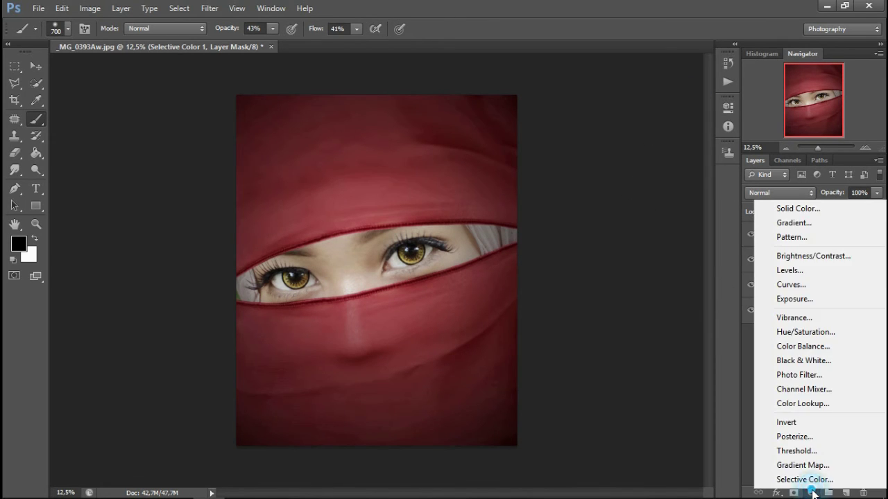
pyautogui.click(797, 209)
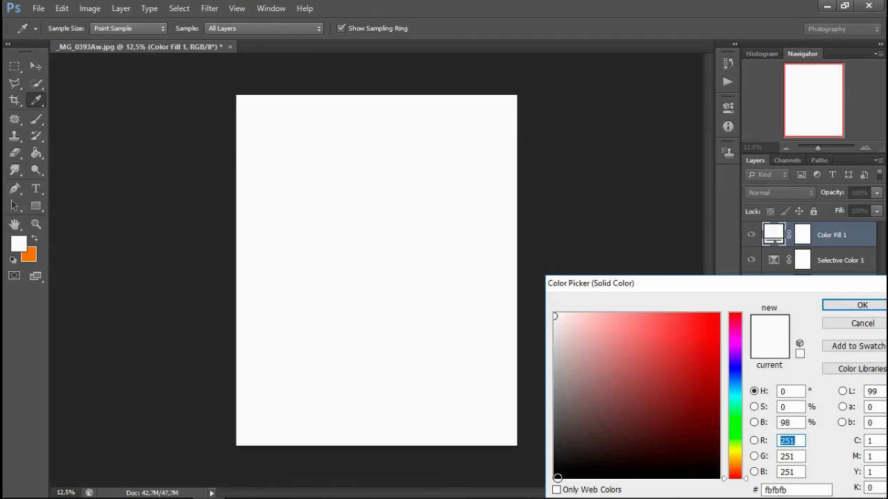
pyautogui.click(557, 478)
pyautogui.click(858, 305)
# Set the black fill layer to Soft Light blending at 12% opacity
pyautogui.click(781, 194)
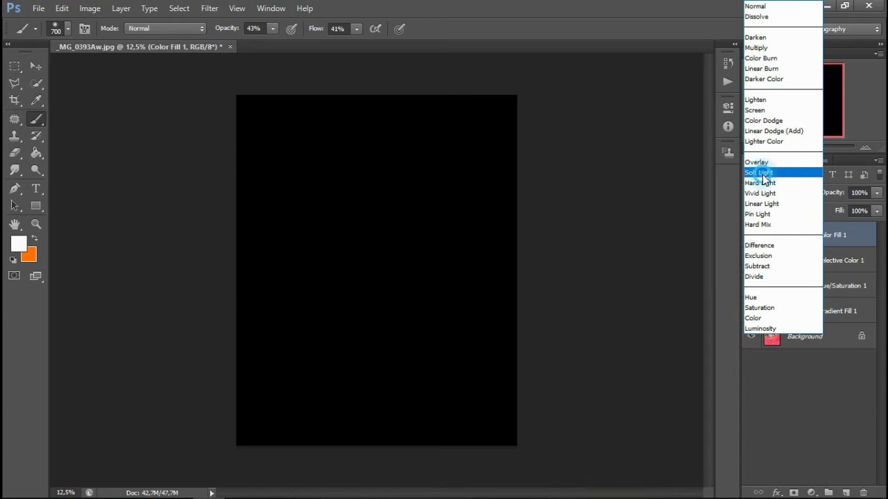
pyautogui.click(763, 173)
pyautogui.click(877, 193)
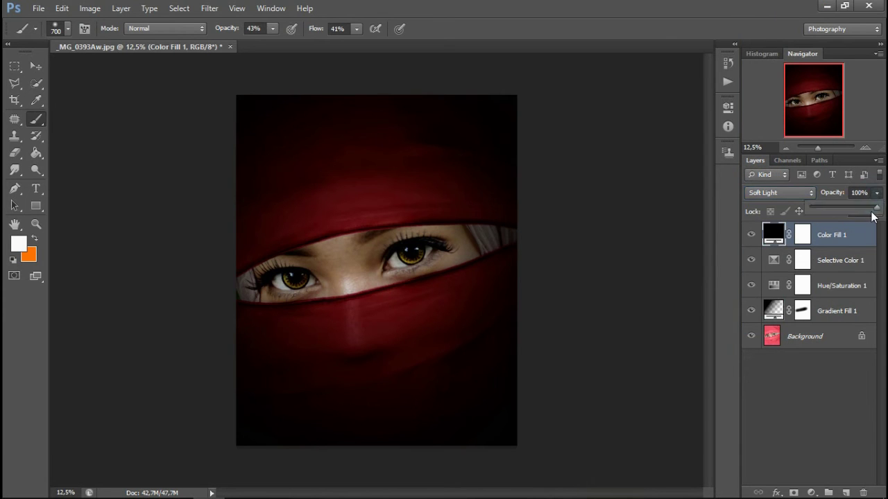
pyautogui.moveTo(876, 207); pyautogui.dragTo(842, 210)
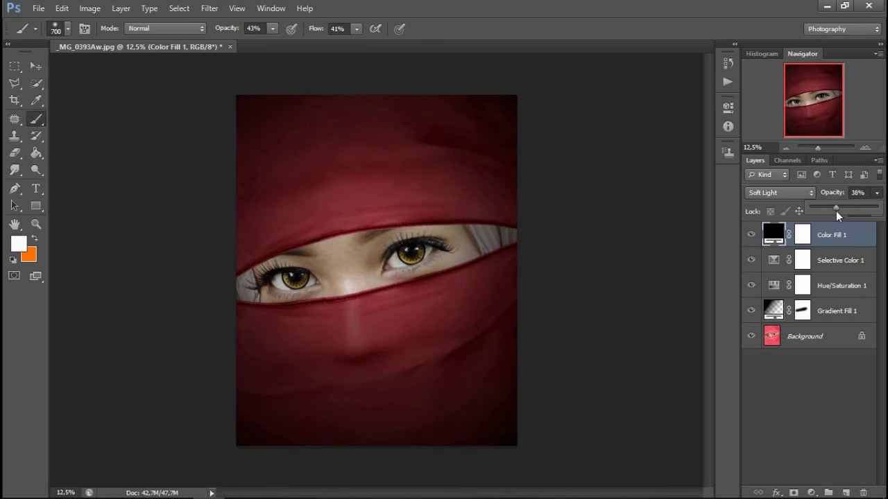
pyautogui.moveTo(832, 211); pyautogui.dragTo(819, 215)
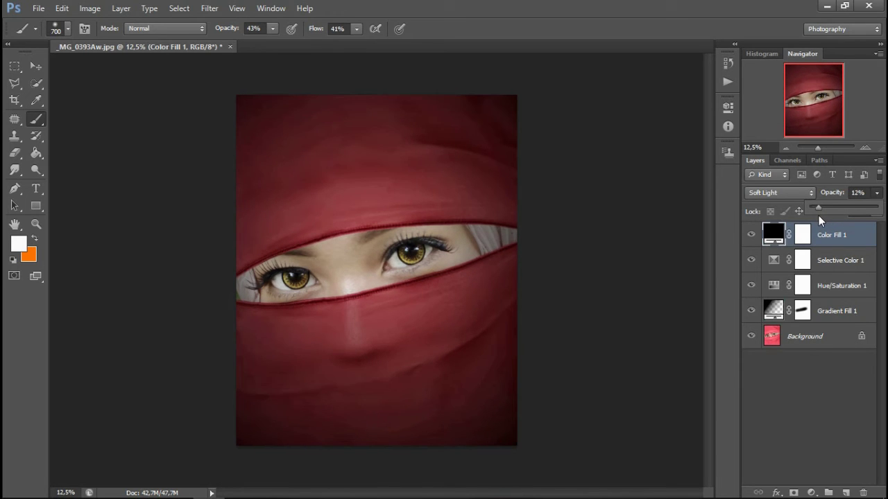
# Paint black on Color Fill 1's mask around both eyes with a brush enlarged to 1300 px, and merge the visible layers
pyautogui.click(803, 238)
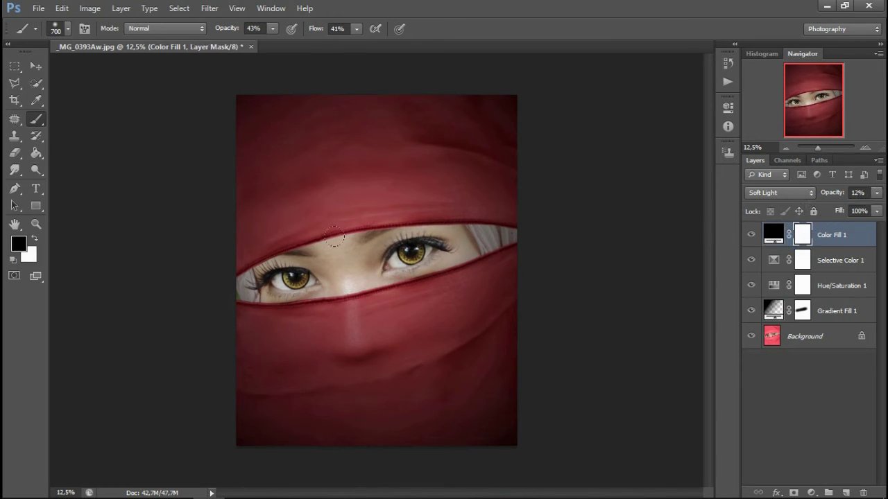
pyautogui.press(']')
pyautogui.press(']')
pyautogui.moveTo(351, 235); pyautogui.dragTo(239, 247)
pyautogui.moveTo(405, 217); pyautogui.dragTo(409, 253)
pyautogui.click(394, 250)
pyautogui.click(385, 239)
pyautogui.click(437, 247)
pyautogui.click(306, 264)
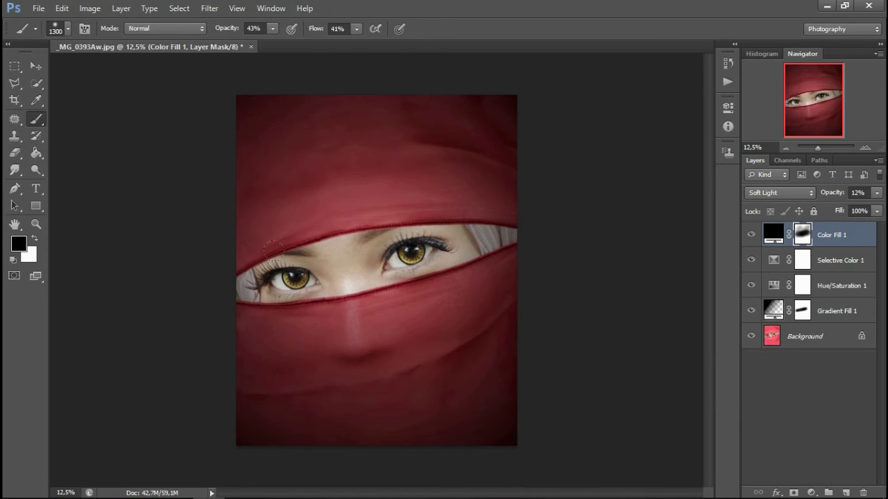
pyautogui.click(441, 245)
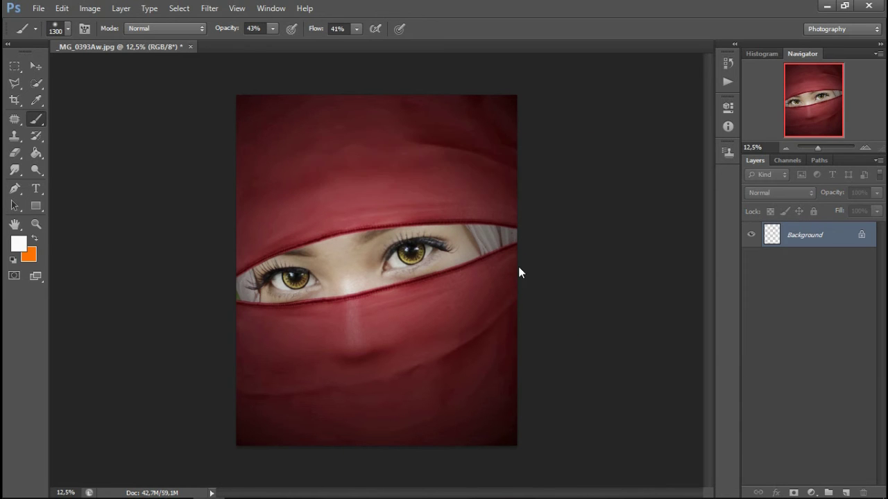
# Create a new empty layer above the background and set the foreground colour to bright blue 06aaf7
pyautogui.hotkey('ctrl', '+')
pyautogui.click(847, 492)
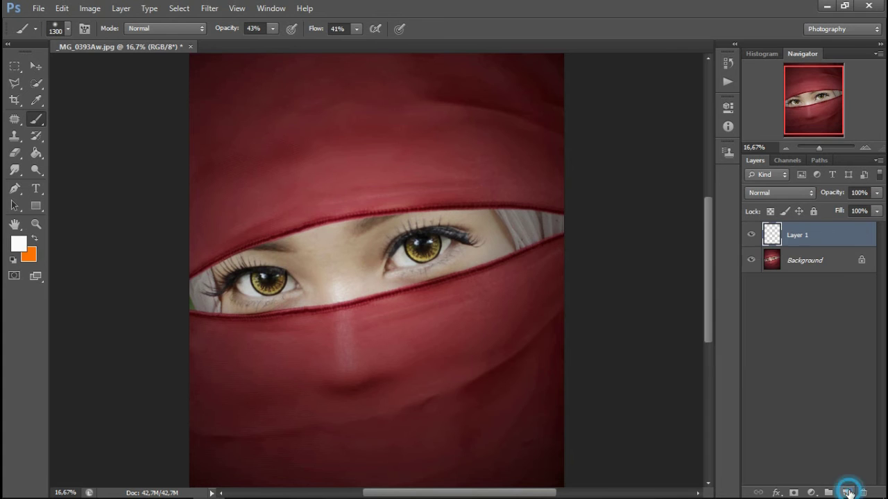
pyautogui.hotkey('ctrl', '+')
pyautogui.click(19, 243)
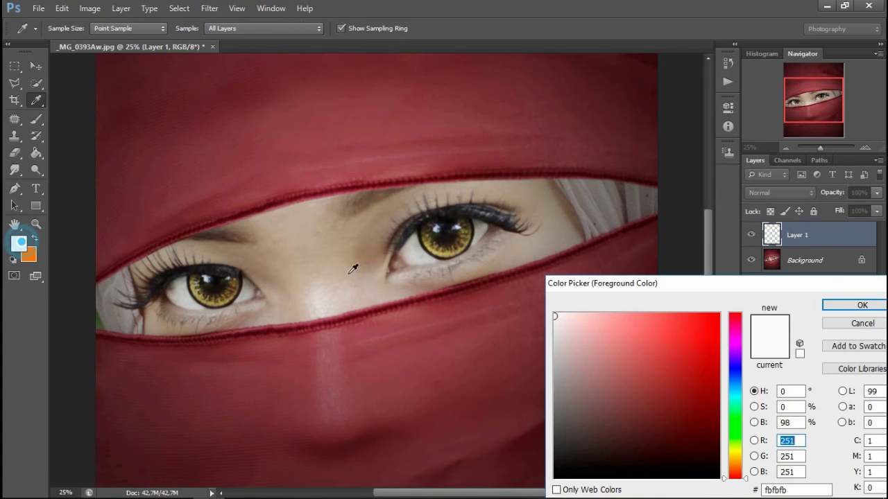
pyautogui.moveTo(736, 388); pyautogui.dragTo(737, 388)
pyautogui.click(716, 318)
pyautogui.click(828, 303)
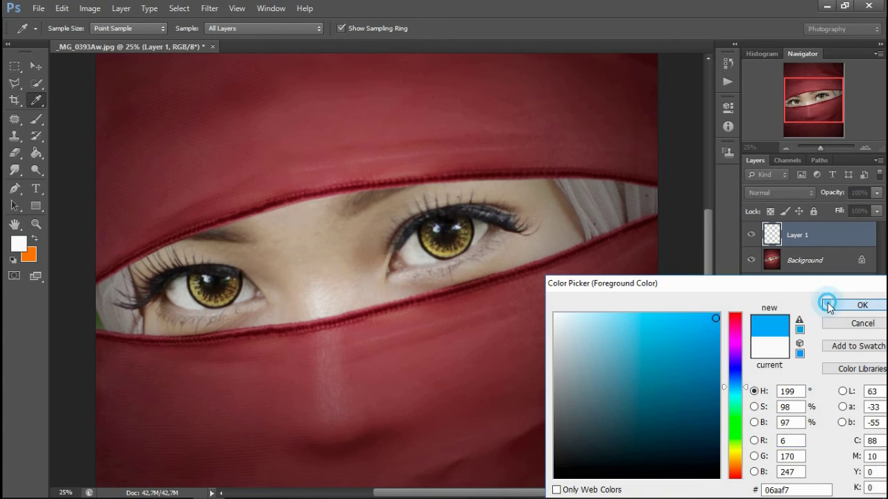
# Paint both irises blue around the pupils on Layer 1 with an 80 to 100 px brush at 100% opacity and flow
pyautogui.hotkey('ctrl', '+')
pyautogui.hotkey('ctrl', '+')
pyautogui.moveTo(514, 208); pyautogui.dragTo(412, 280)
pyautogui.press('[')
pyautogui.moveTo(219, 30); pyautogui.dragTo(400, 31)
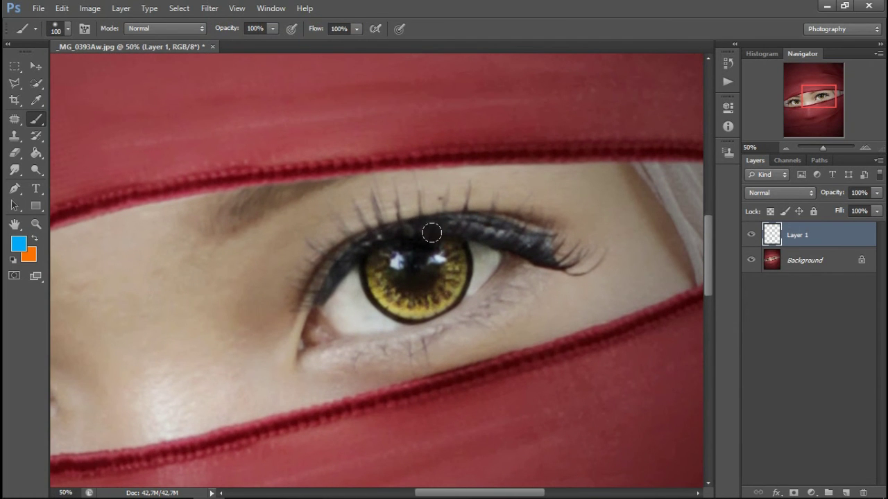
pyautogui.moveTo(448, 248)
pyautogui.mouseDown()
pyautogui.moveTo(448, 284)
pyautogui.moveTo(430, 302)
pyautogui.moveTo(392, 298)
pyautogui.moveTo(372, 275)
pyautogui.moveTo(377, 259)
pyautogui.moveTo(382, 289)
pyautogui.moveTo(396, 301)
pyautogui.moveTo(437, 300)
pyautogui.moveTo(454, 274)
pyautogui.moveTo(444, 250)
pyautogui.mouseUp()
pyautogui.moveTo(323, 290); pyautogui.dragTo(601, 227)
pyautogui.click(215, 302)
pyautogui.moveTo(215, 303)
pyautogui.mouseDown()
pyautogui.moveTo(225, 332)
pyautogui.moveTo(248, 344)
pyautogui.moveTo(282, 339)
pyautogui.moveTo(292, 308)
pyautogui.moveTo(287, 331)
pyautogui.moveTo(265, 357)
pyautogui.moveTo(217, 321)
pyautogui.moveTo(213, 303)
pyautogui.mouseUp()
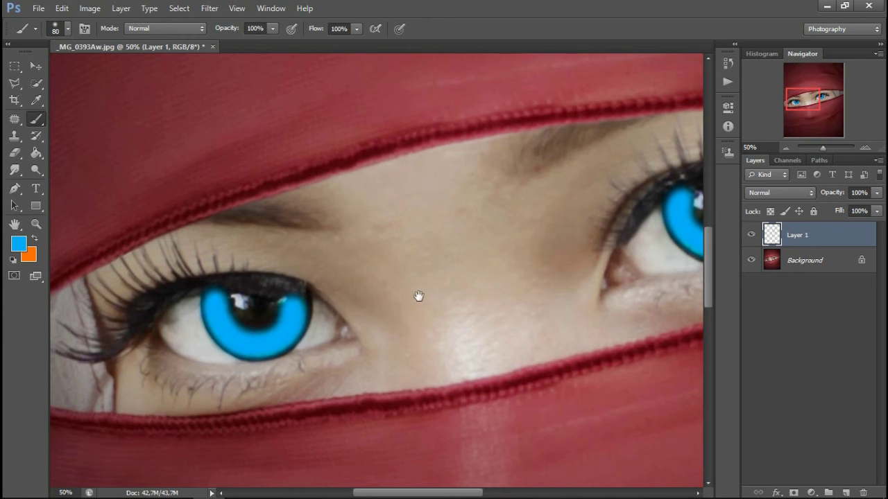
pyautogui.moveTo(419, 296); pyautogui.dragTo(301, 298)
# Set the blue iris layer's blending mode to Soft Light after trying Overlay
pyautogui.click(768, 194)
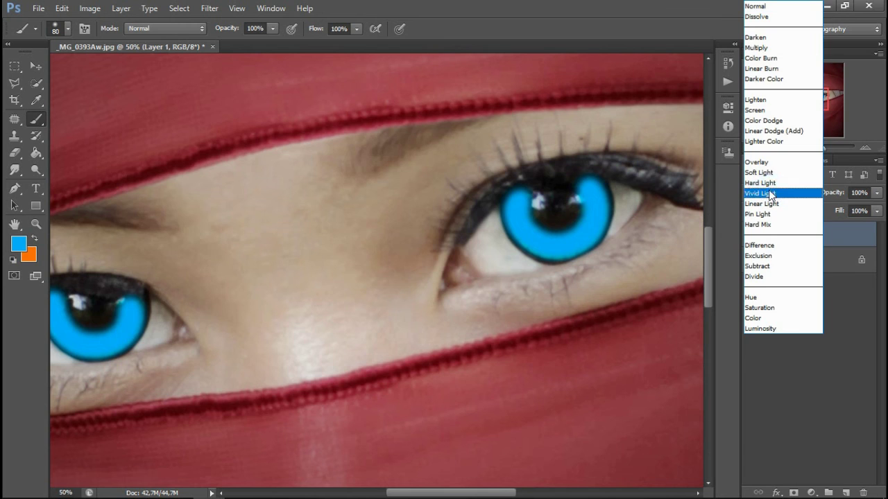
pyautogui.click(768, 173)
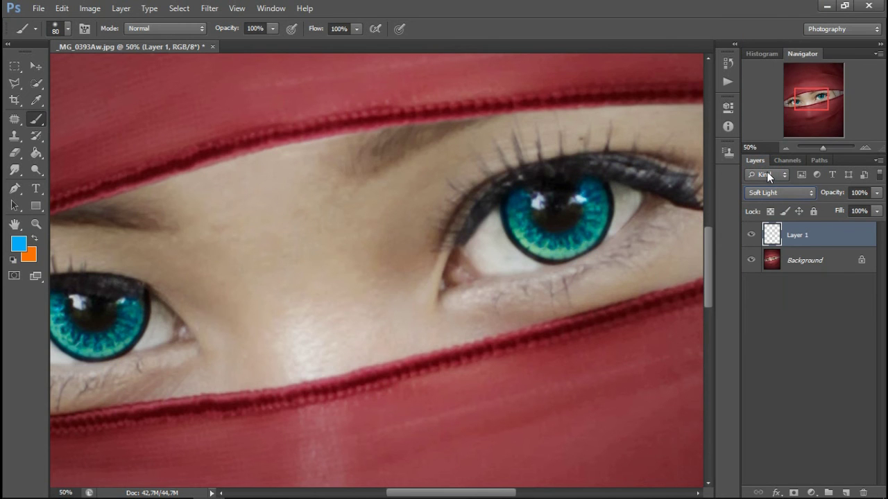
pyautogui.hotkey('ctrl', '-')
pyautogui.press('Up')
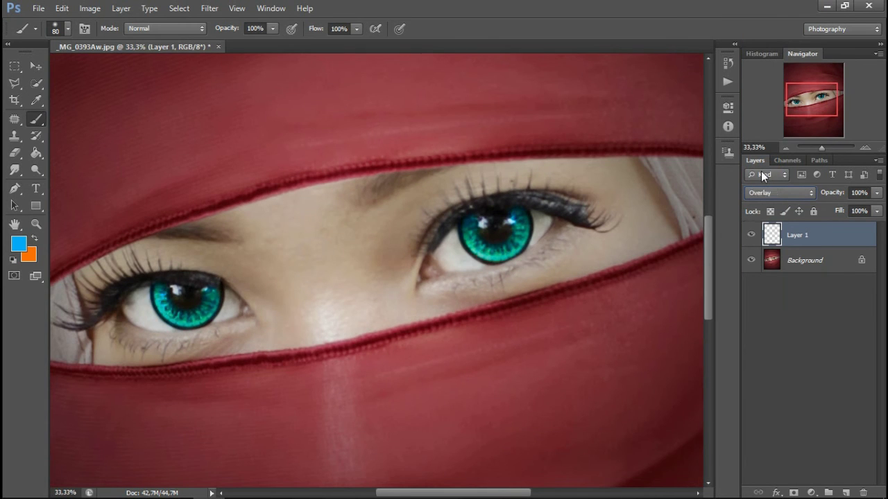
pyautogui.press('Down')
pyautogui.hotkey('ctrl', '-')
# Compare Overlay and Soft Light blending on the iris layer again, ending on Soft Light
pyautogui.click(796, 199)
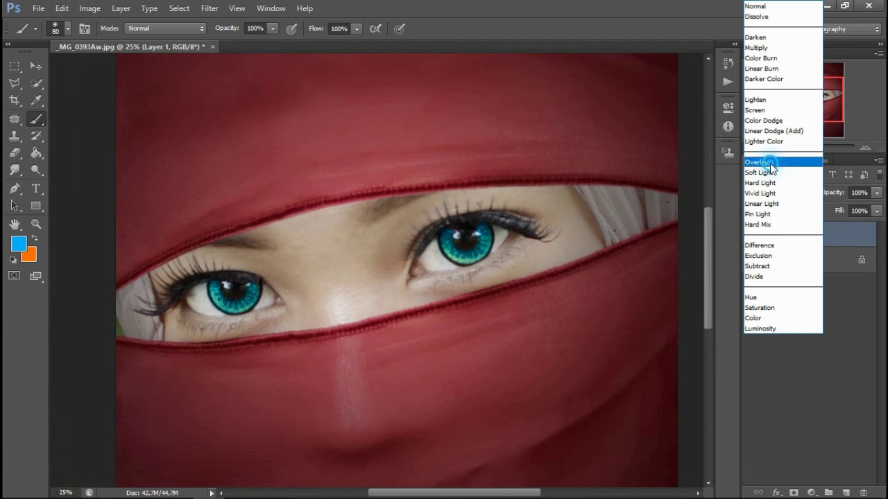
pyautogui.click(770, 163)
pyautogui.press('Down')
pyautogui.press('Up')
pyautogui.press('Down')
pyautogui.press('Up')
pyautogui.press('Down')
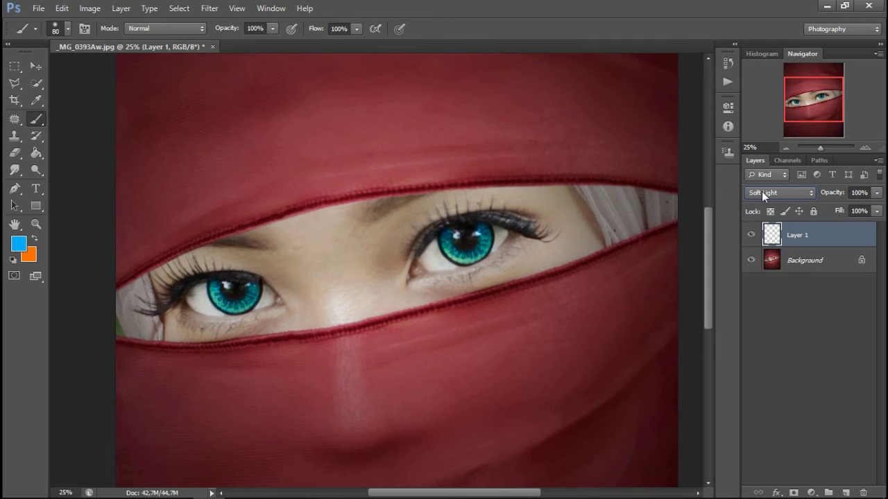
# Merge the recoloured iris layer into the background
pyautogui.hotkey('ctrl', '-')
pyautogui.hotkey('ctrl', '+')
pyautogui.hotkey('ctrl', '+')
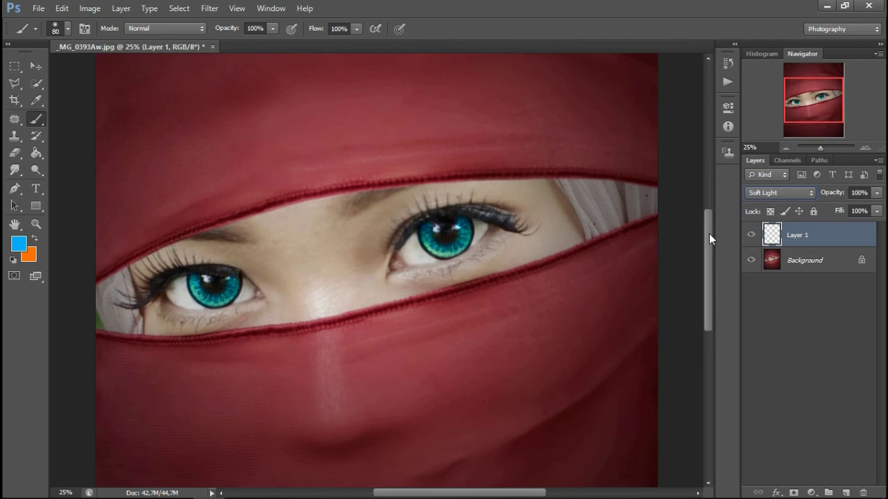
pyautogui.hotkey('ctrl', 'e')
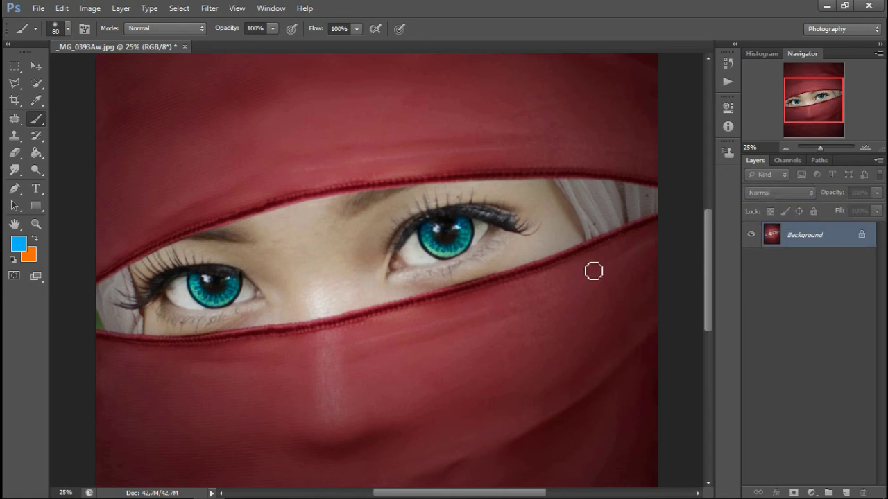
# Run the All-in-One Eye Action from the Florabella Retouch action set and dismiss its closing message
pyautogui.click(728, 64)
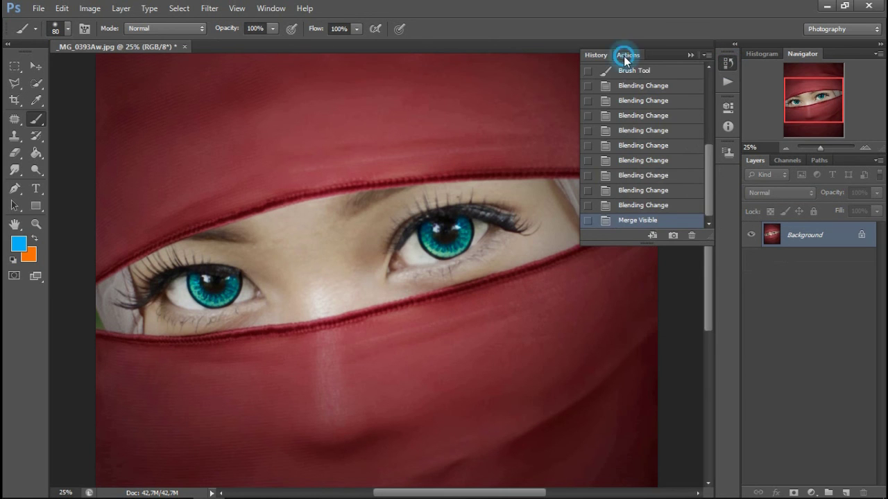
pyautogui.click(626, 55)
pyautogui.click(632, 236)
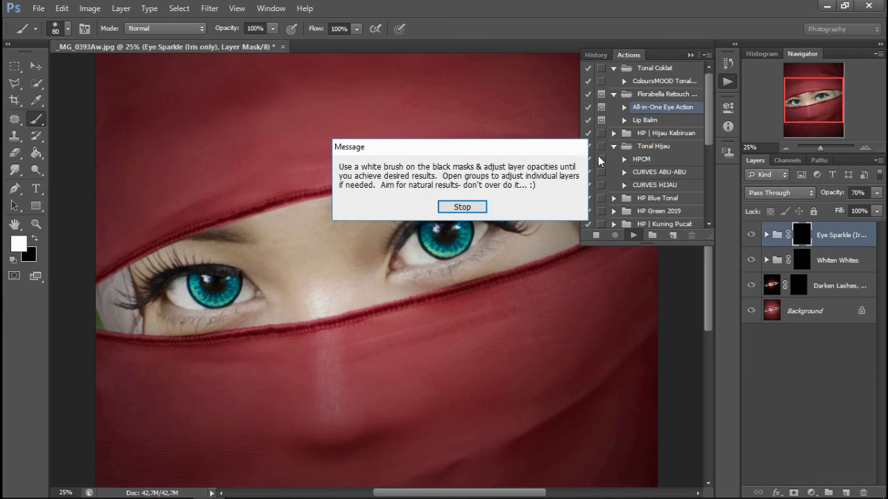
pyautogui.press('Return')
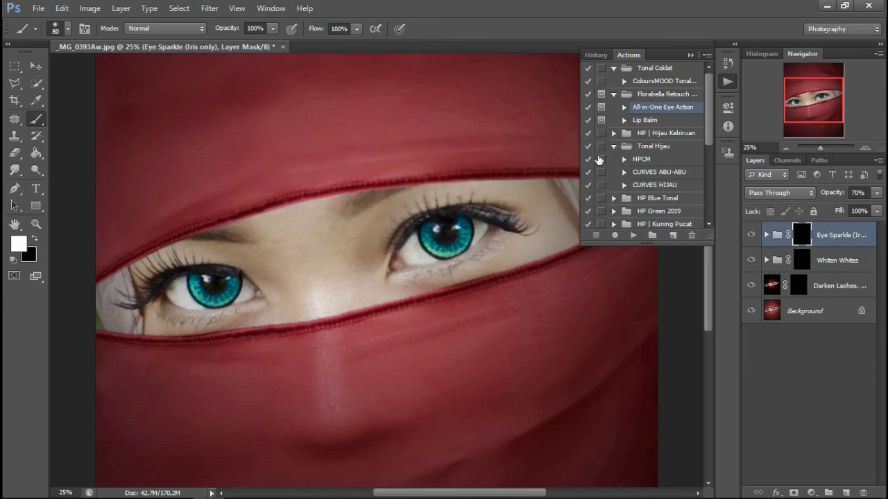
pyautogui.click(690, 55)
# Paint white over both irises on the Eye Sparkle group's mask with an 80 px brush at 100% opacity
pyautogui.hotkey('ctrl', '+')
pyautogui.click(799, 254)
pyautogui.hotkey('ctrl', '+')
pyautogui.click(797, 233)
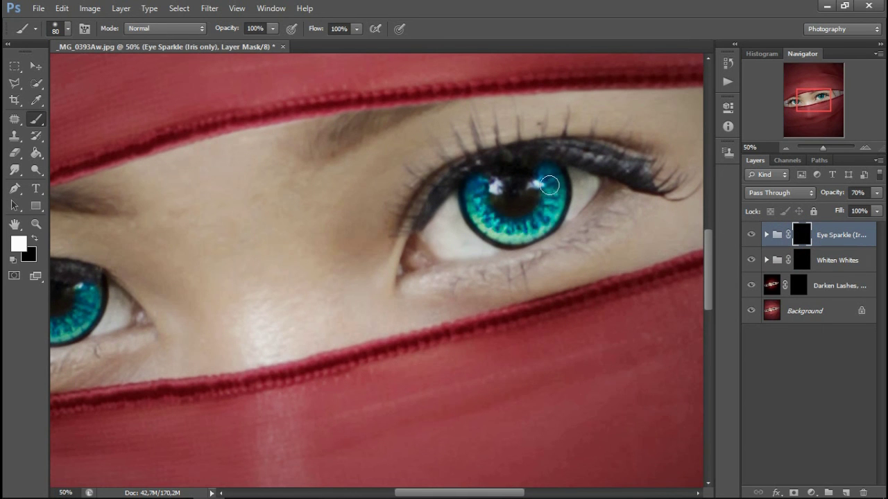
pyautogui.moveTo(230, 254); pyautogui.dragTo(533, 193)
pyautogui.moveTo(312, 243)
pyautogui.mouseDown()
pyautogui.moveTo(277, 292)
pyautogui.moveTo(247, 256)
pyautogui.mouseUp()
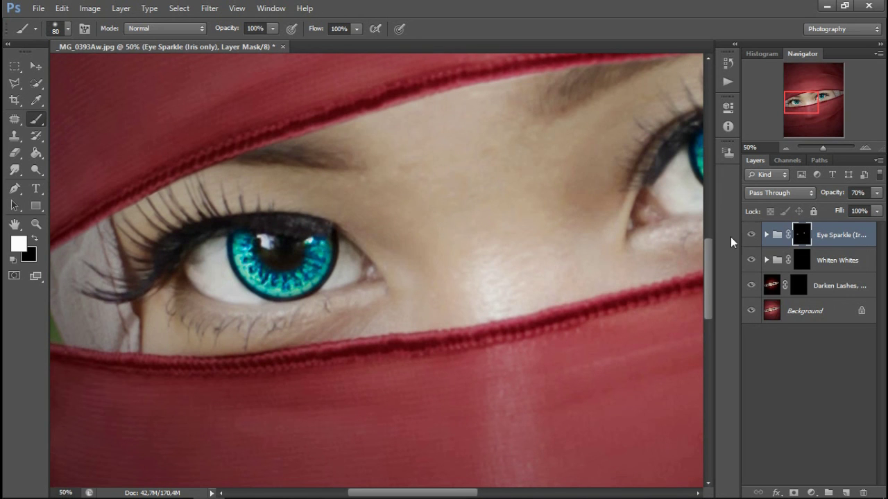
# Paint white over the whites of both eyes on the Whiten Whites group's mask with a 60 px brush at 100% opacity
pyautogui.click(801, 260)
pyautogui.moveTo(345, 247)
pyautogui.mouseDown()
pyautogui.moveTo(338, 281)
pyautogui.moveTo(348, 256)
pyautogui.mouseUp()
pyautogui.moveTo(225, 255)
pyautogui.mouseDown()
pyautogui.moveTo(224, 278)
pyautogui.moveTo(240, 296)
pyautogui.moveTo(204, 277)
pyautogui.moveTo(197, 266)
pyautogui.moveTo(216, 250)
pyautogui.mouseUp()
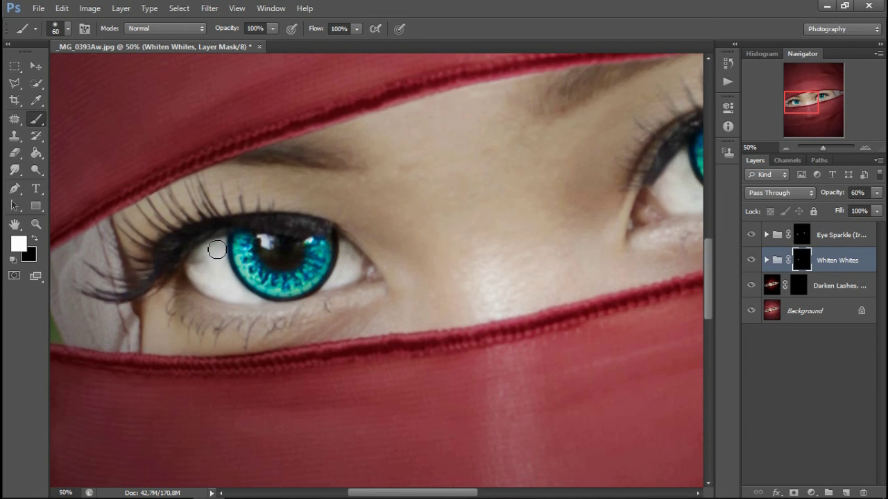
pyautogui.moveTo(537, 206); pyautogui.dragTo(194, 277)
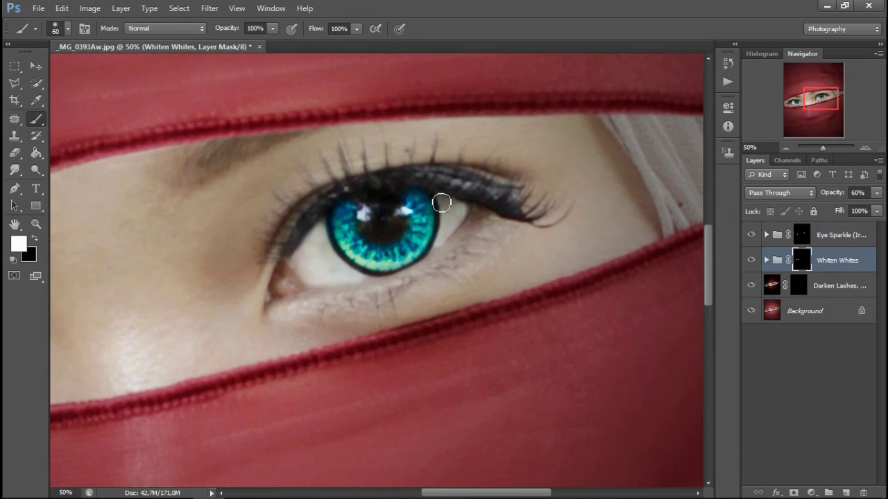
pyautogui.click(319, 229)
pyautogui.moveTo(336, 267)
pyautogui.mouseDown()
pyautogui.moveTo(300, 265)
pyautogui.moveTo(308, 251)
pyautogui.moveTo(309, 267)
pyautogui.moveTo(324, 262)
pyautogui.moveTo(336, 280)
pyautogui.mouseUp()
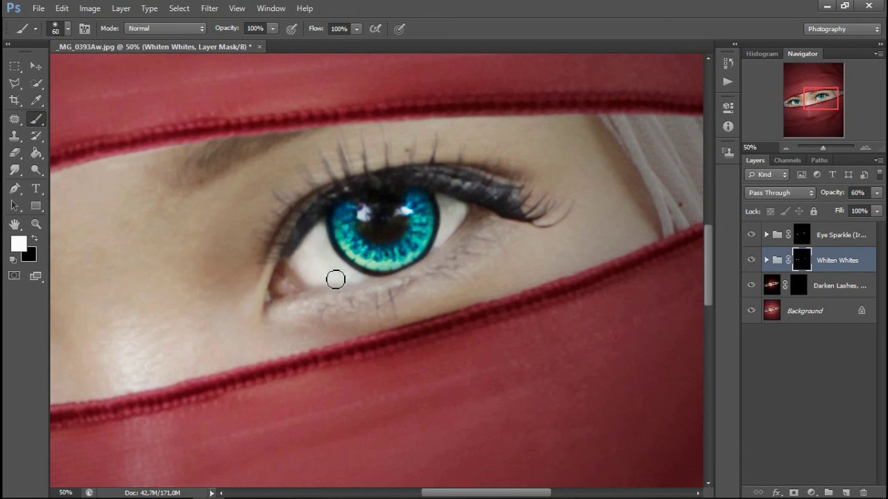
# Add a Selective Color adjustment layer and set its Yellows to Cyan -16, Magenta +26, Yellow -17 and Black -52
pyautogui.hotkey('ctrl', '-')
pyautogui.hotkey('ctrl', '-')
pyautogui.hotkey('ctrl', '-')
pyautogui.hotkey('ctrl', '-')
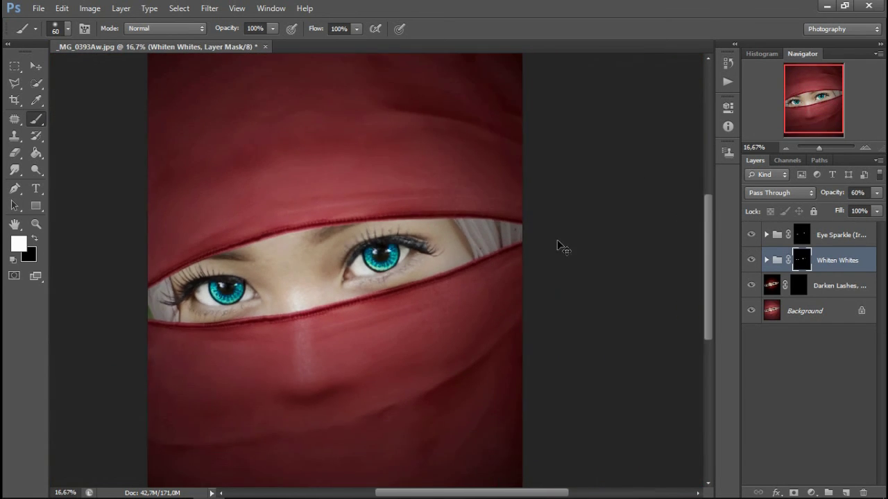
pyautogui.hotkey('ctrl', '-')
pyautogui.hotkey('ctrl', '+')
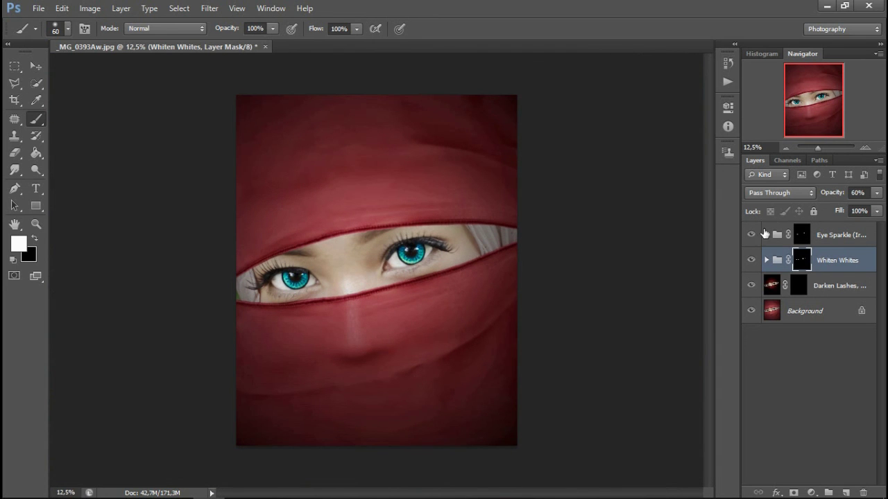
pyautogui.click(810, 491)
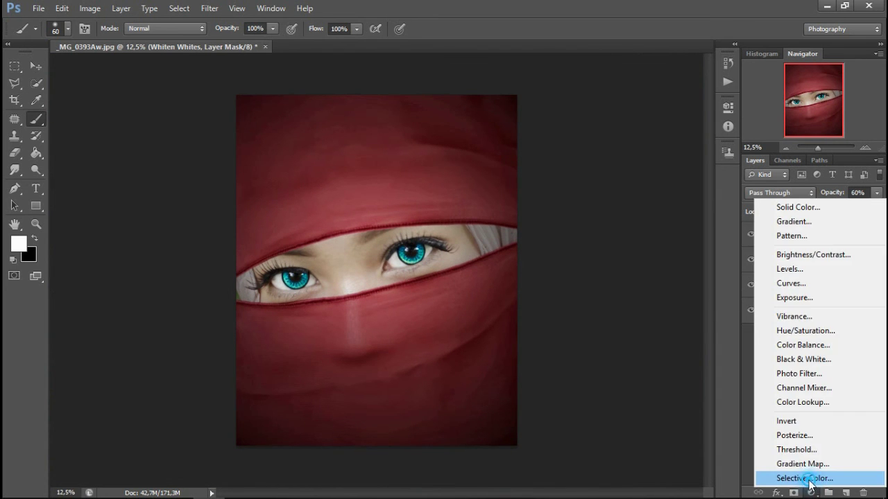
pyautogui.click(799, 477)
pyautogui.click(630, 157)
pyautogui.click(634, 180)
pyautogui.moveTo(639, 264); pyautogui.dragTo(608, 267)
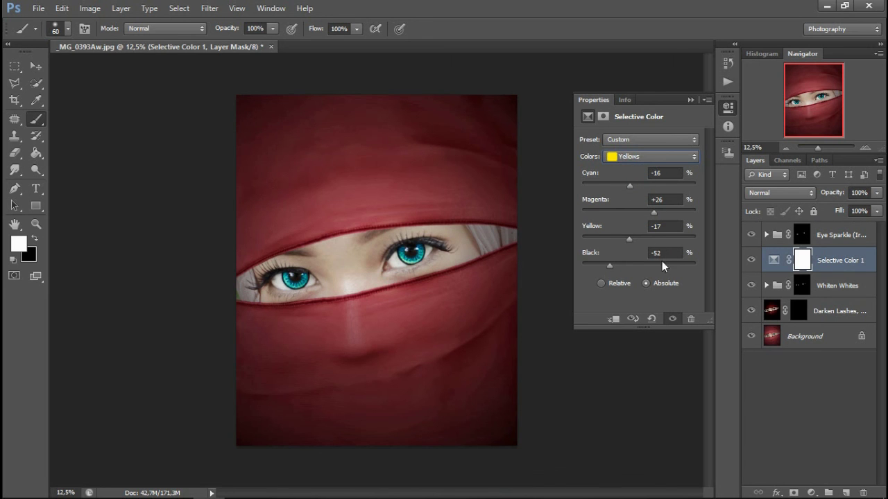
# Set the Selective Color layer's Cyans to Cyan +11, Yellow -16 and Black +18
pyautogui.click(652, 157)
pyautogui.click(633, 199)
pyautogui.moveTo(640, 262); pyautogui.dragTo(654, 263)
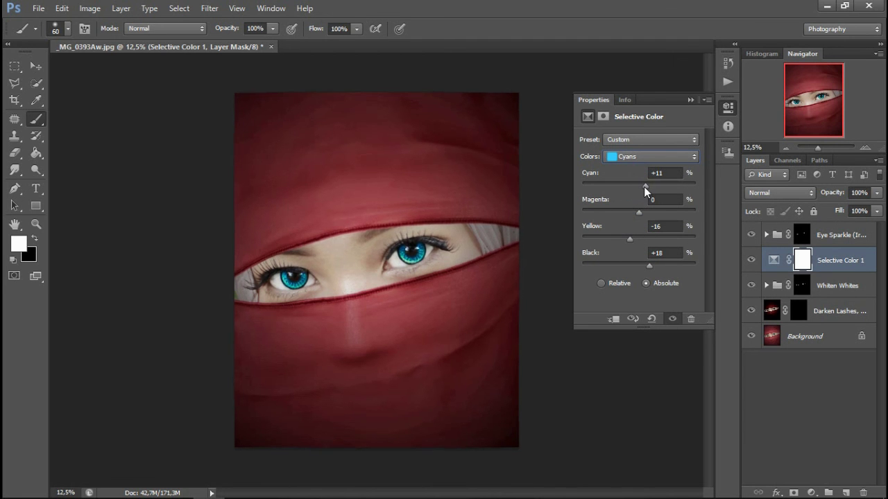
# Set the Selective Color layer's Blues to Yellow +22 and Black -28, and collapse its properties
pyautogui.hotkey('ctrl', '+')
pyautogui.hotkey('ctrl', '+')
pyautogui.click(638, 155)
pyautogui.click(631, 211)
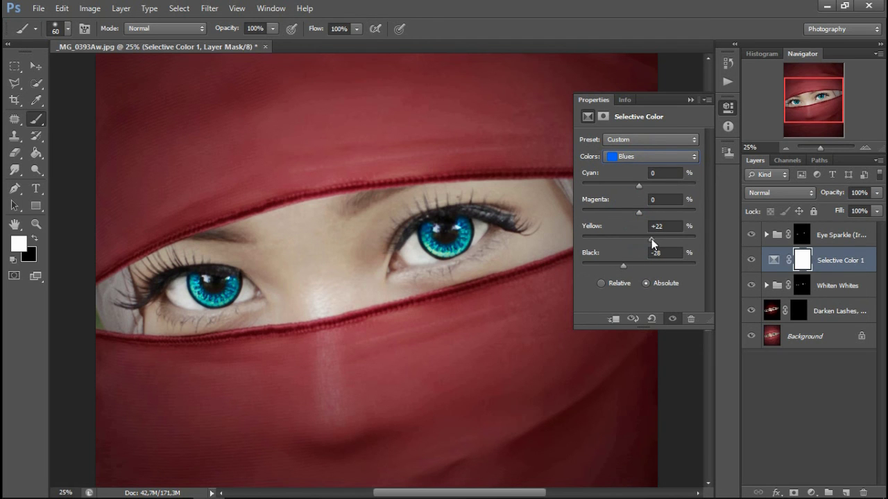
pyautogui.click(690, 101)
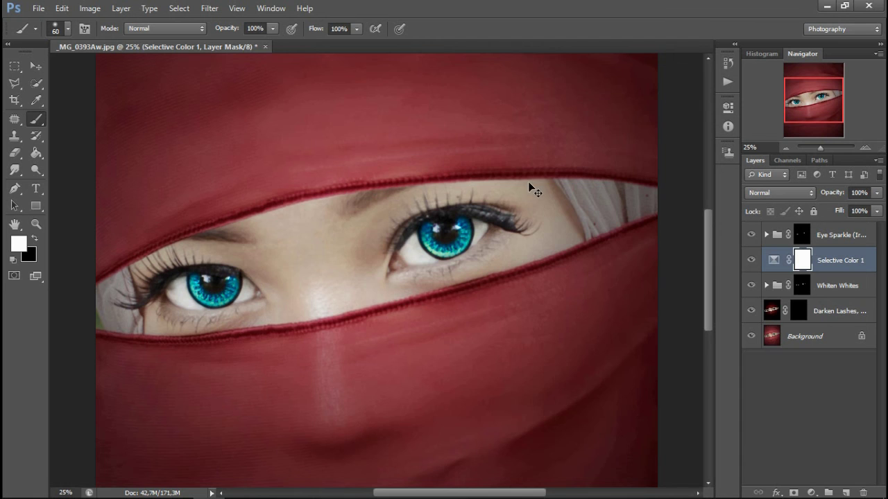
# Add a Hue/Saturation adjustment layer above the Eye Sparkle group and lower the Reds saturation to -11
pyautogui.hotkey('ctrl', '-')
pyautogui.hotkey('ctrl', '-')
pyautogui.hotkey('ctrl', '-')
pyautogui.hotkey('ctrl', '+')
pyautogui.click(822, 236)
pyautogui.click(811, 493)
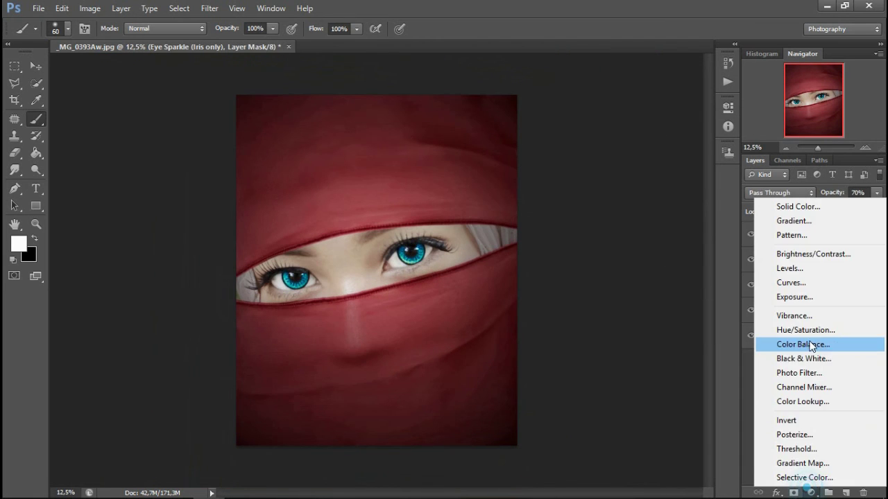
pyautogui.click(798, 329)
pyautogui.click(620, 159)
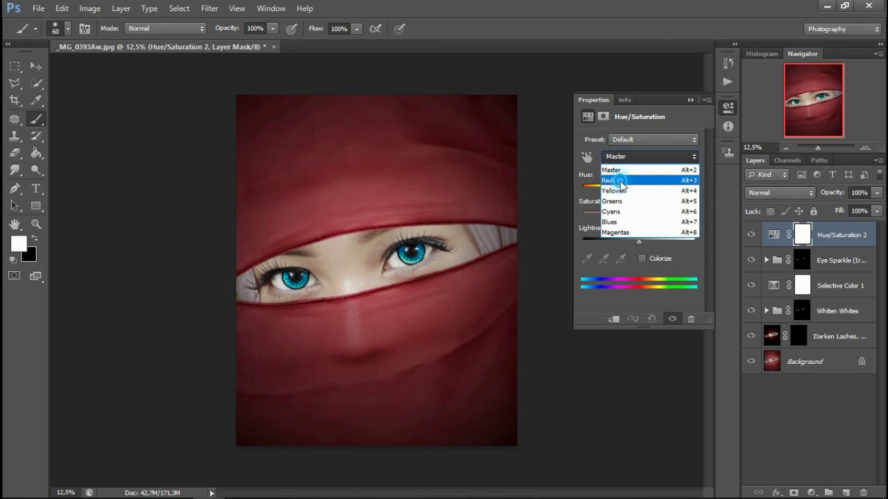
pyautogui.click(617, 170)
pyautogui.click(638, 216)
pyautogui.moveTo(638, 217)
pyautogui.mouseDown()
pyautogui.moveTo(624, 212)
pyautogui.moveTo(633, 215)
pyautogui.mouseUp()
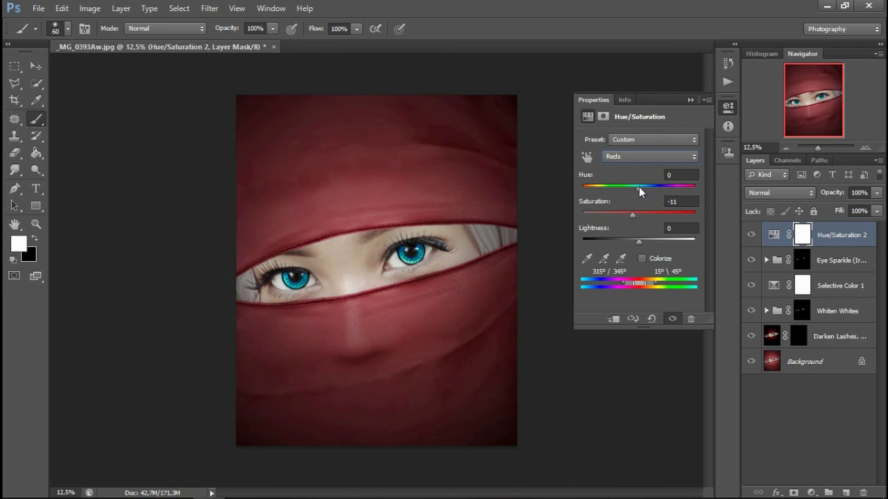
pyautogui.click(689, 101)
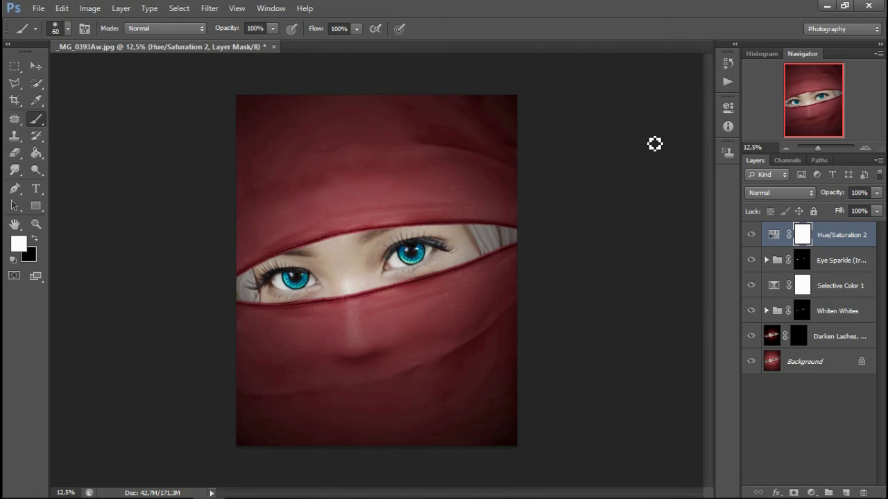
# Merge all visible layers into the background and duplicate the merged layer
pyautogui.hotkey('ctrl', '-')
pyautogui.hotkey('ctrl', '+')
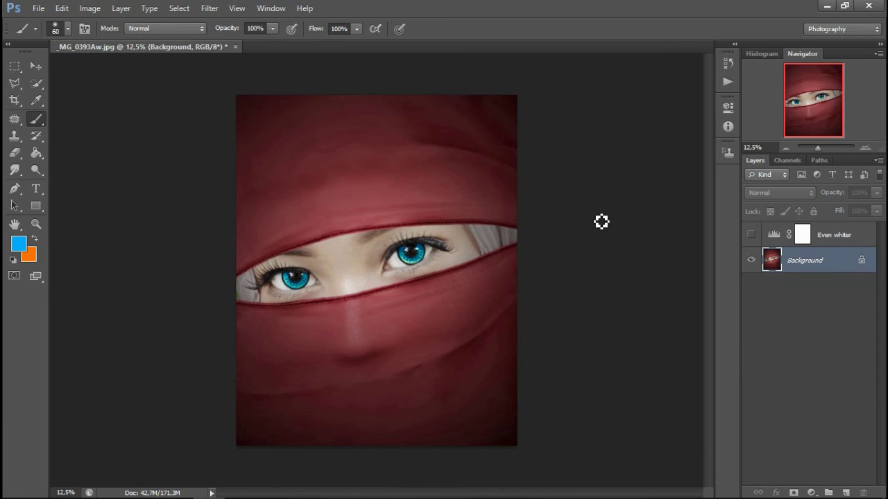
pyautogui.hotkey('ctrl', 'j')
# Enlarge the background copy slightly beyond the canvas edges with Free Transform, so the eyes fill more of the frame
pyautogui.hotkey('ctrl', 't')
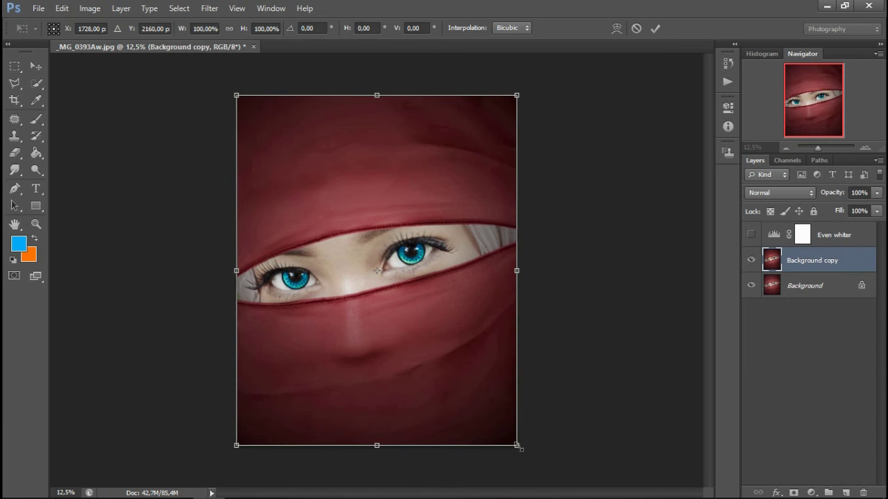
pyautogui.moveTo(517, 446); pyautogui.dragTo(535, 463)
pyautogui.moveTo(236, 93); pyautogui.dragTo(226, 86)
pyautogui.moveTo(536, 89); pyautogui.dragTo(577, 87)
pyautogui.doubleClick(524, 129)
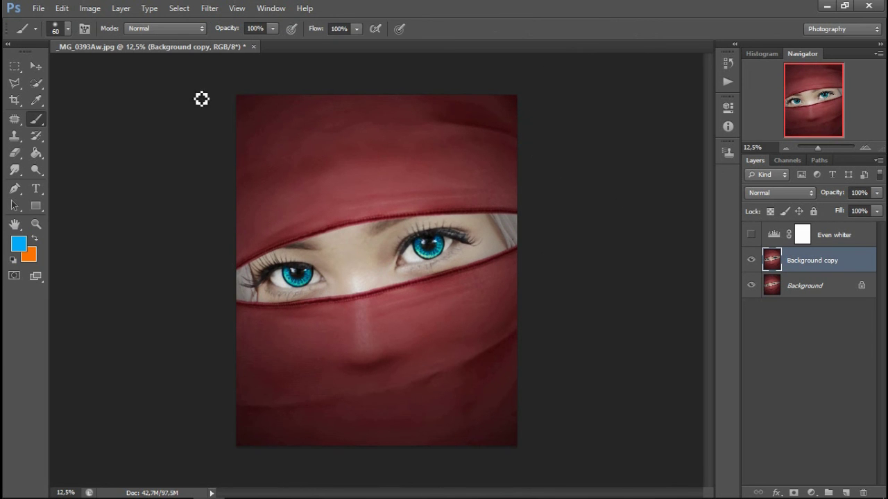
# Nudge the enlarged copy slightly downward and merge it into the background
pyautogui.click(44, 67)
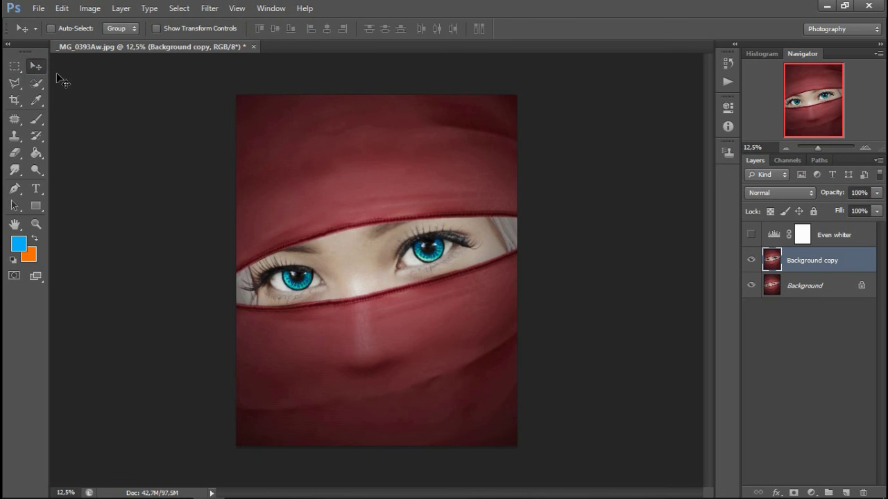
pyautogui.hotkey('ctrl', 'e')
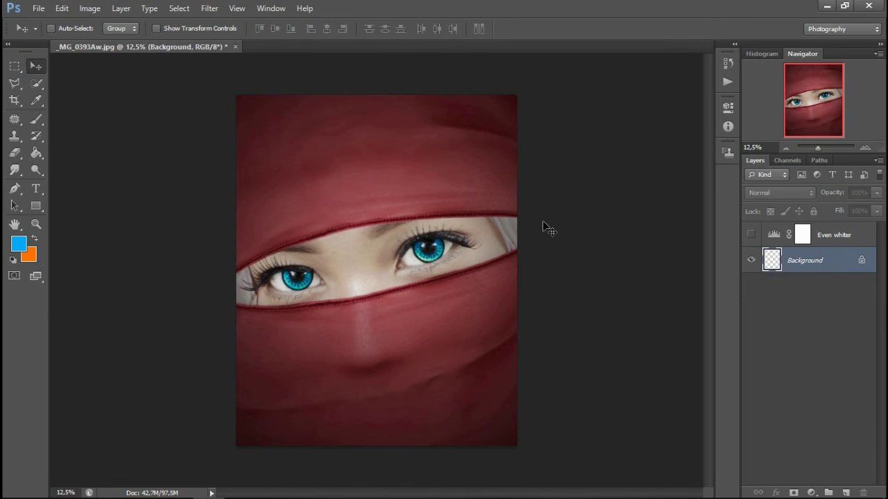
# Delete the hidden Even whiter layer
pyautogui.rightClick(826, 235)
pyautogui.click(747, 108)
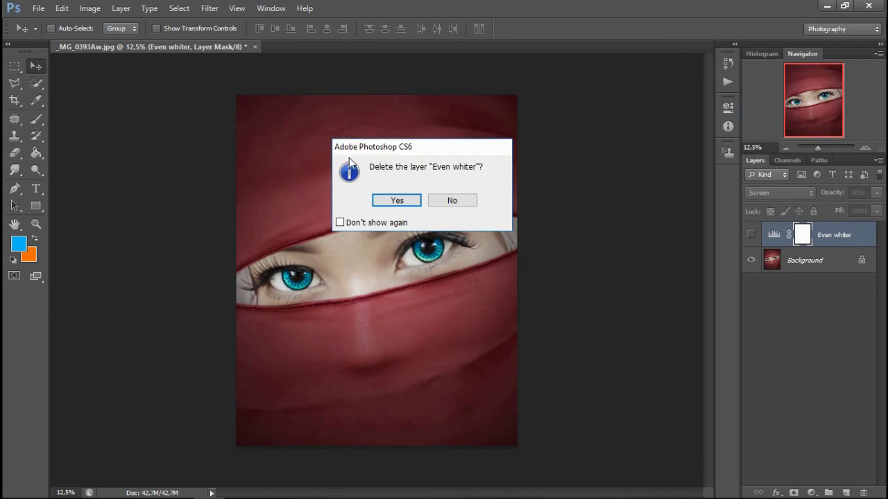
pyautogui.press('Return')
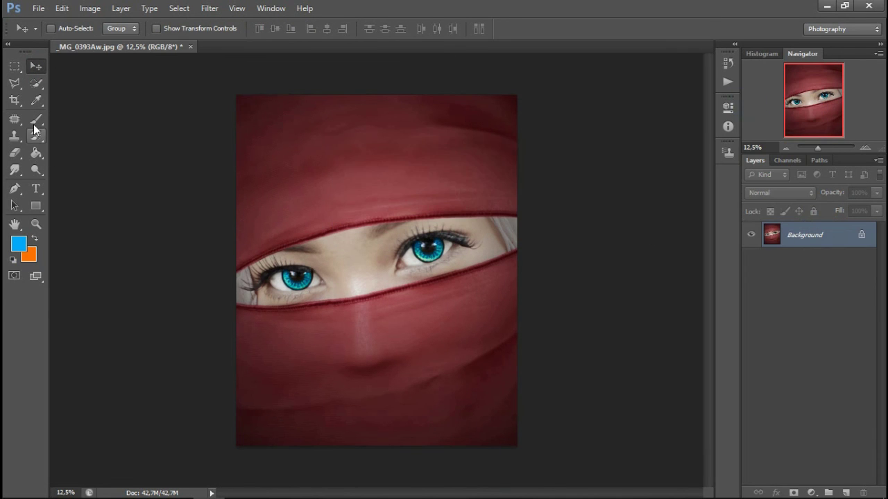
# Soften the veil edge at the photo's left border beside the lashes using the Blur tool at 125 px and 100% strength
pyautogui.rightClick(16, 173)
pyautogui.click(50, 167)
pyautogui.press('[')
pyautogui.press('[')
pyautogui.press('[')
pyautogui.press('[')
pyautogui.moveTo(242, 268)
pyautogui.mouseDown()
pyautogui.moveTo(365, 233)
pyautogui.moveTo(352, 233)
pyautogui.moveTo(526, 222)
pyautogui.moveTo(388, 230)
pyautogui.moveTo(291, 253)
pyautogui.moveTo(238, 278)
pyautogui.mouseUp()
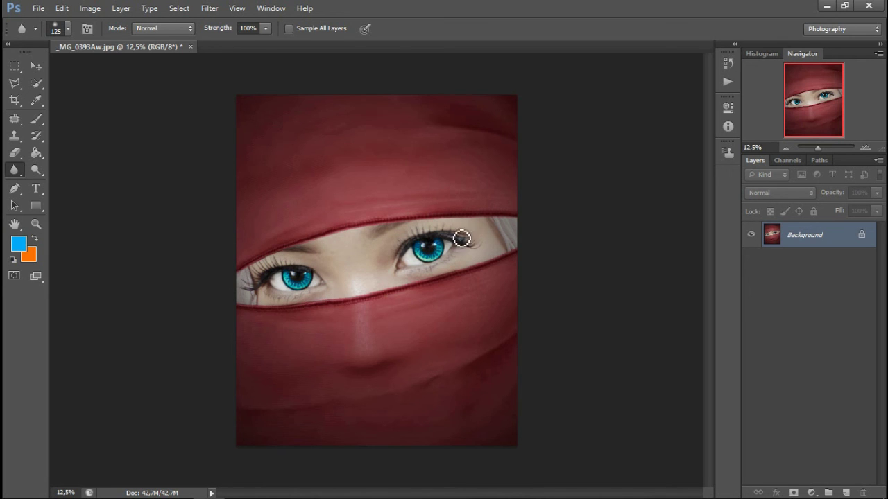
# Compare the finished image with the original photo by viewing the opening snapshot in the history
pyautogui.hotkey('ctrl', '-')
pyautogui.hotkey('ctrl', '-')
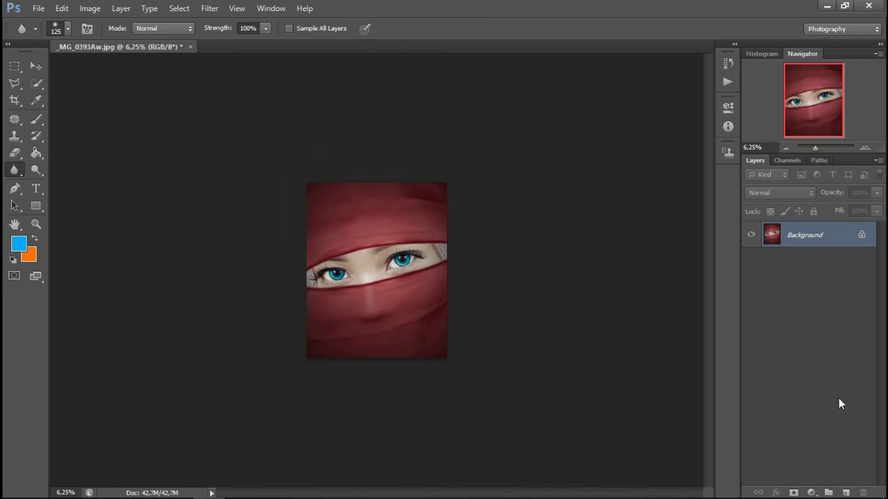
pyautogui.hotkey('ctrl', '+')
pyautogui.hotkey('ctrl', '+')
pyautogui.hotkey('ctrl', '+')
pyautogui.click(732, 60)
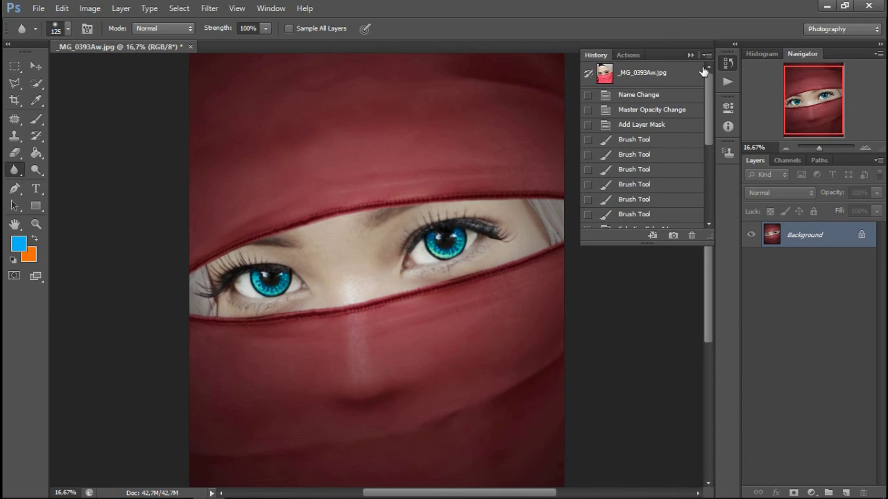
pyautogui.click(701, 70)
pyautogui.hotkey('ctrl', '-')
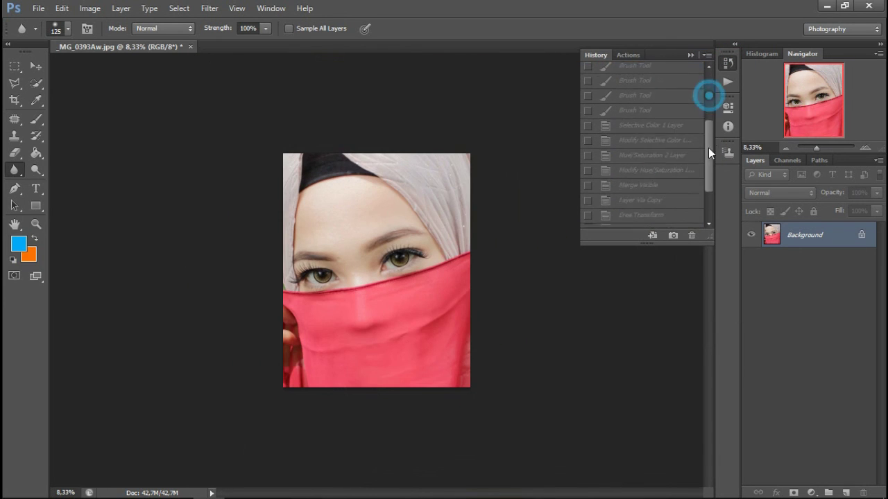